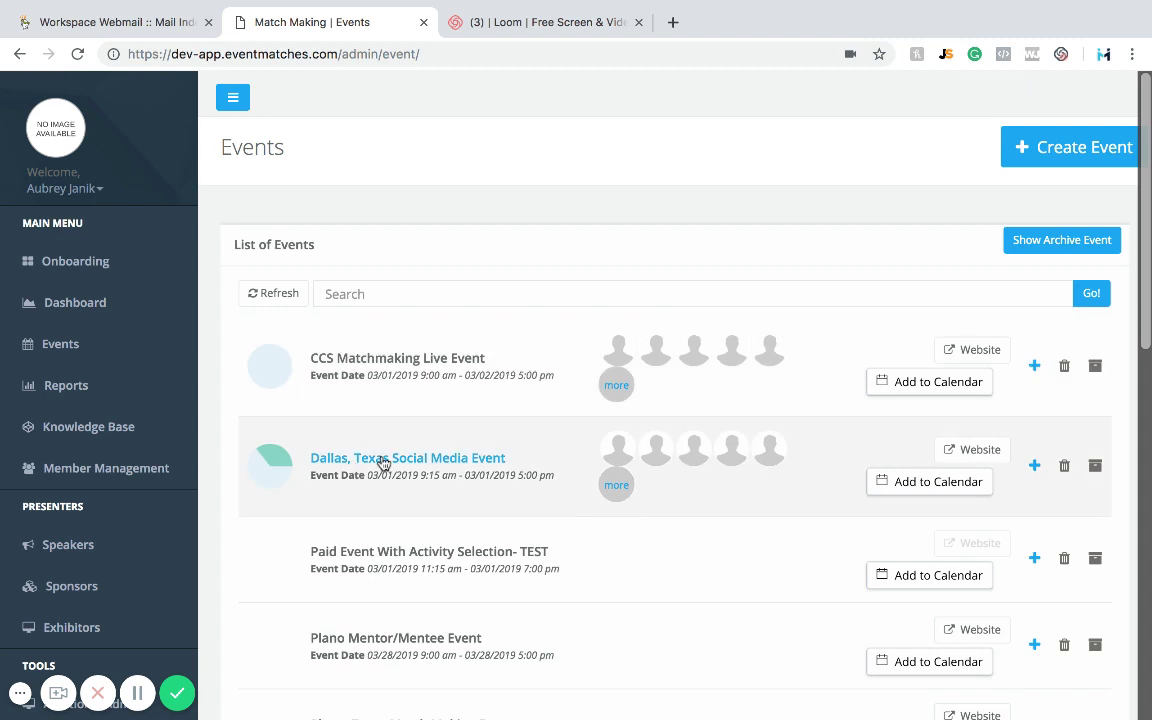
Start a new survey in the communication section of the Dallas, Texas Social Media Event
{"action": "left_click", "coordinate": [383, 459]}
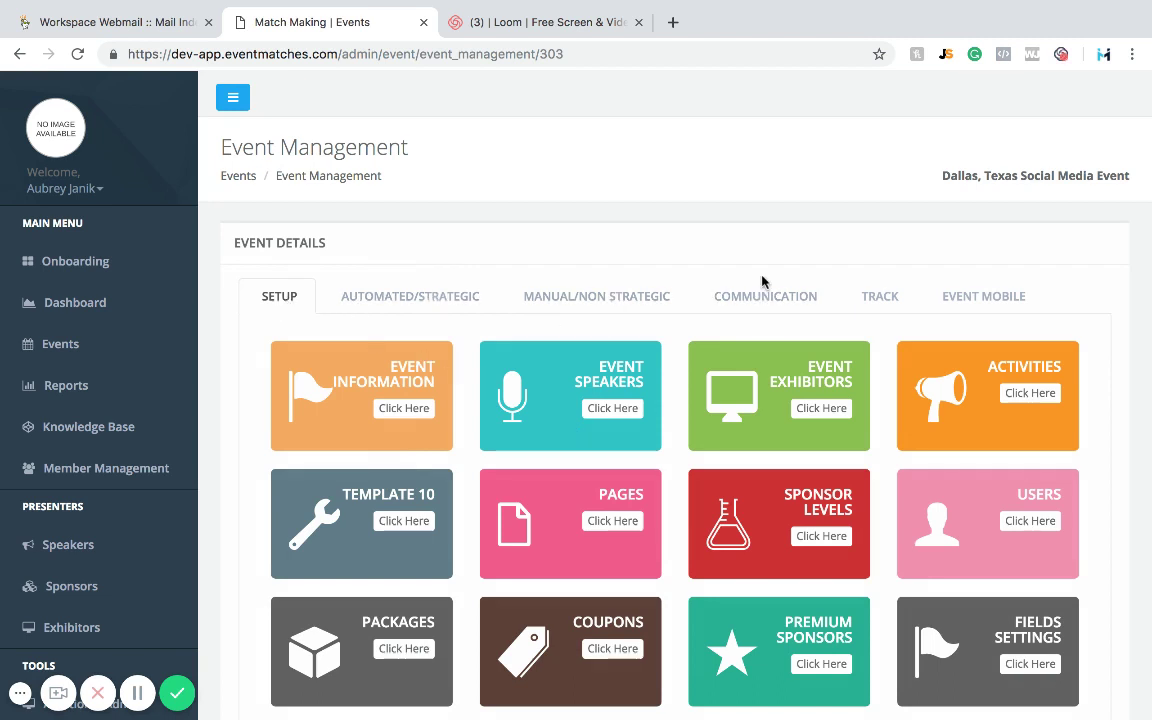
{"action": "left_click", "coordinate": [776, 307]}
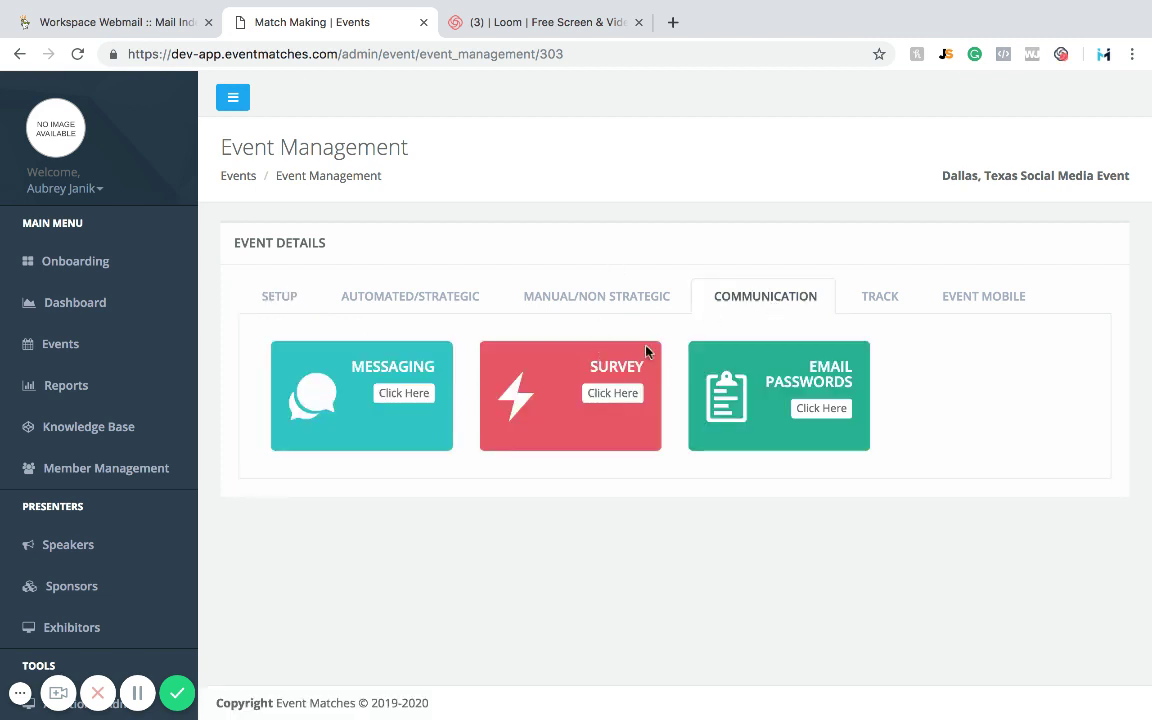
{"action": "left_click", "coordinate": [606, 396]}
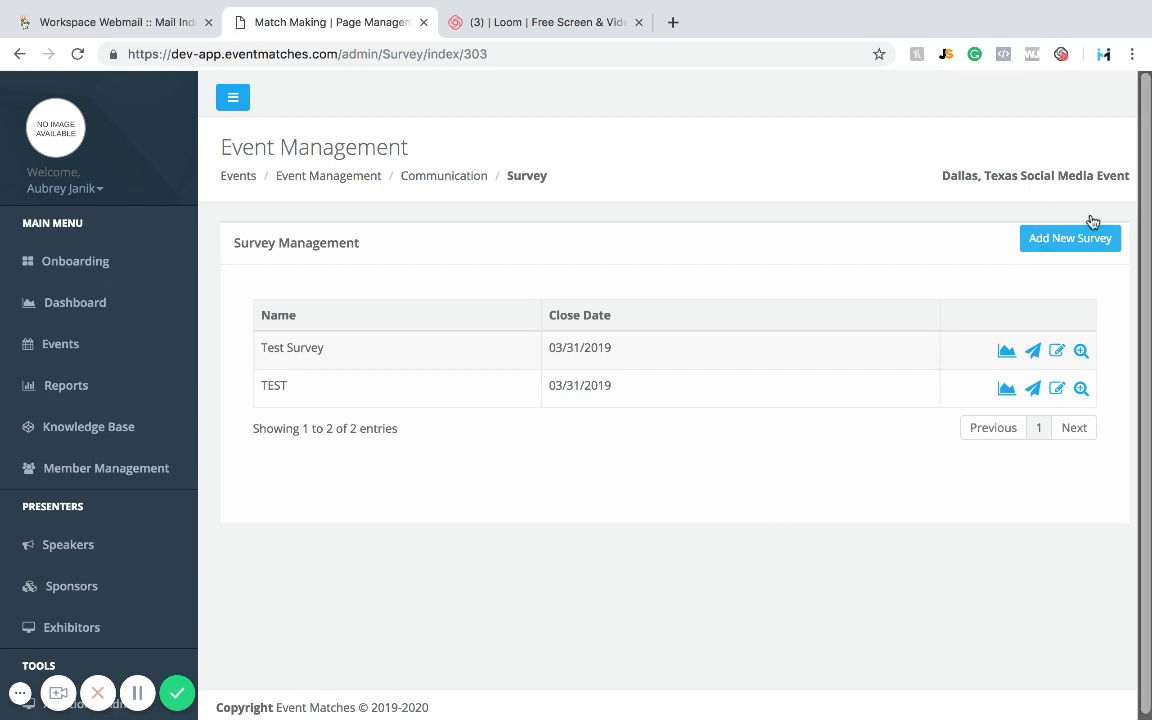
{"action": "left_click", "coordinate": [1046, 236]}
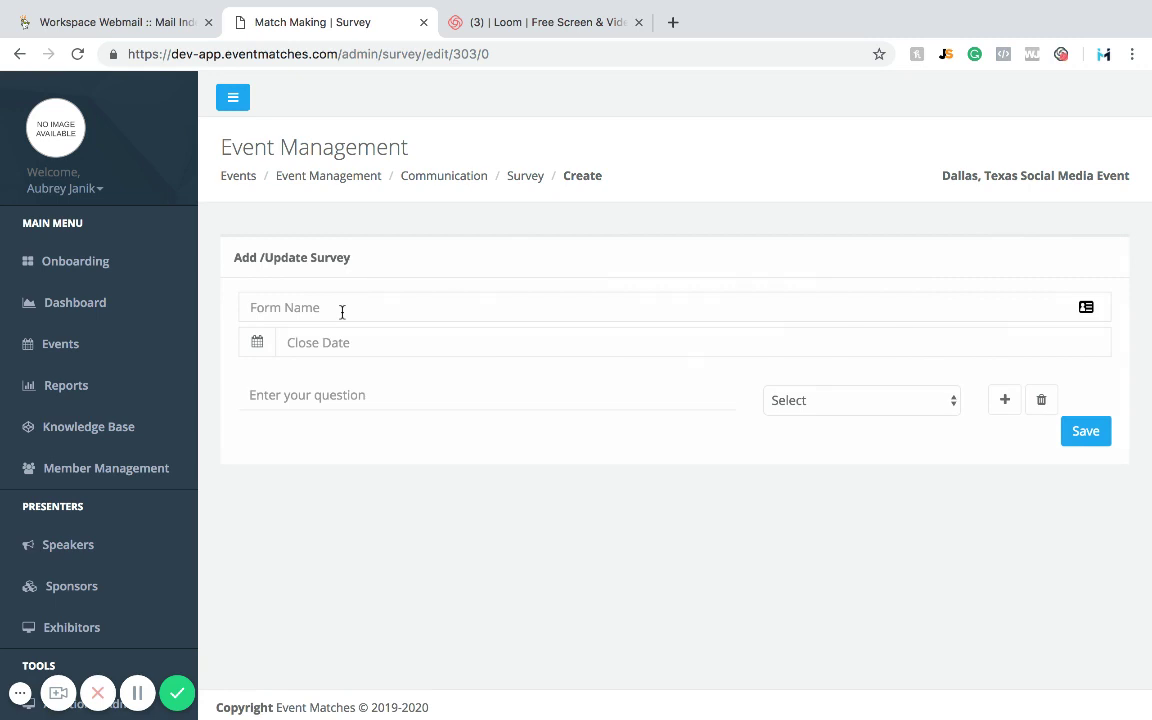
Name the survey form "Customer Satisfaction Survey" and set its close date to 03/31/2019
{"action": "left_click", "coordinate": [342, 312]}
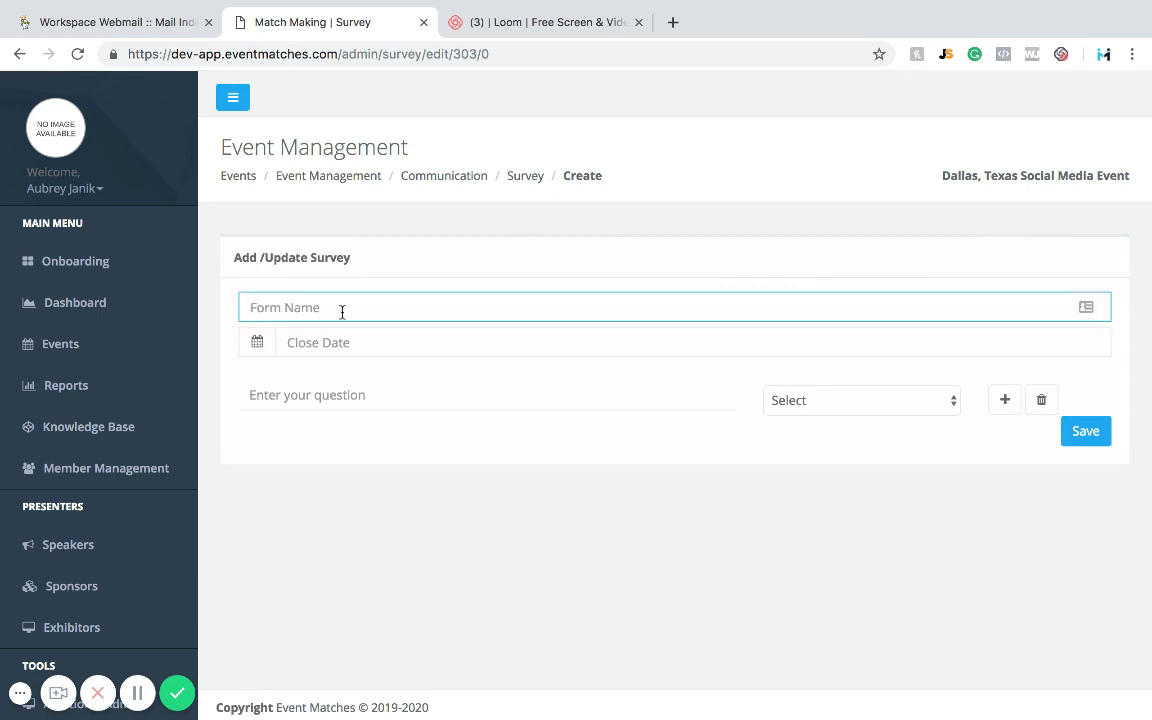
{"action": "type", "text": "Customer Satisfaction Survey"}
{"action": "left_click", "coordinate": [318, 342]}
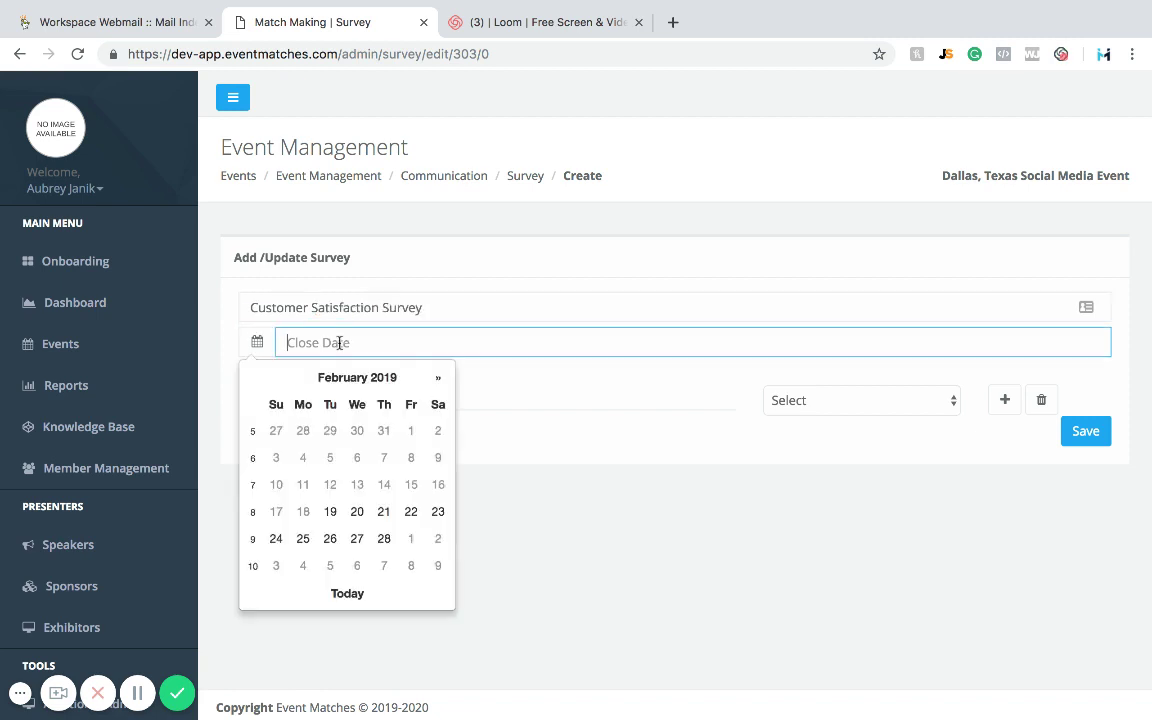
{"action": "left_click", "coordinate": [437, 379]}
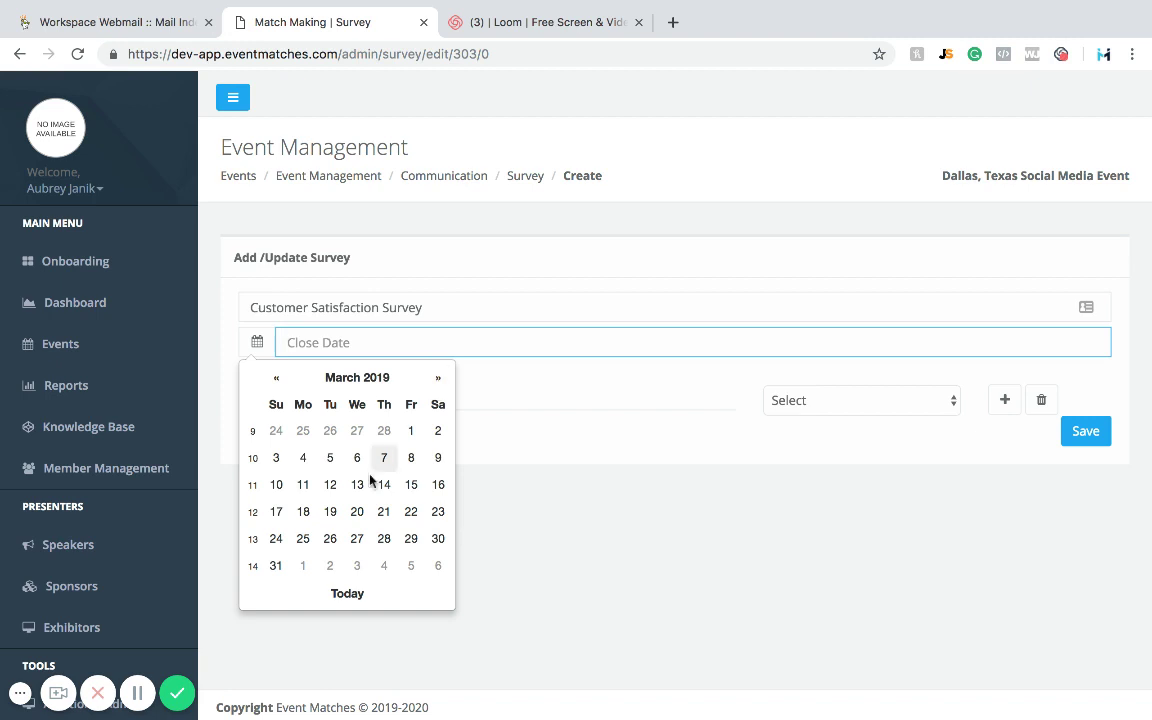
{"action": "left_click", "coordinate": [276, 564]}
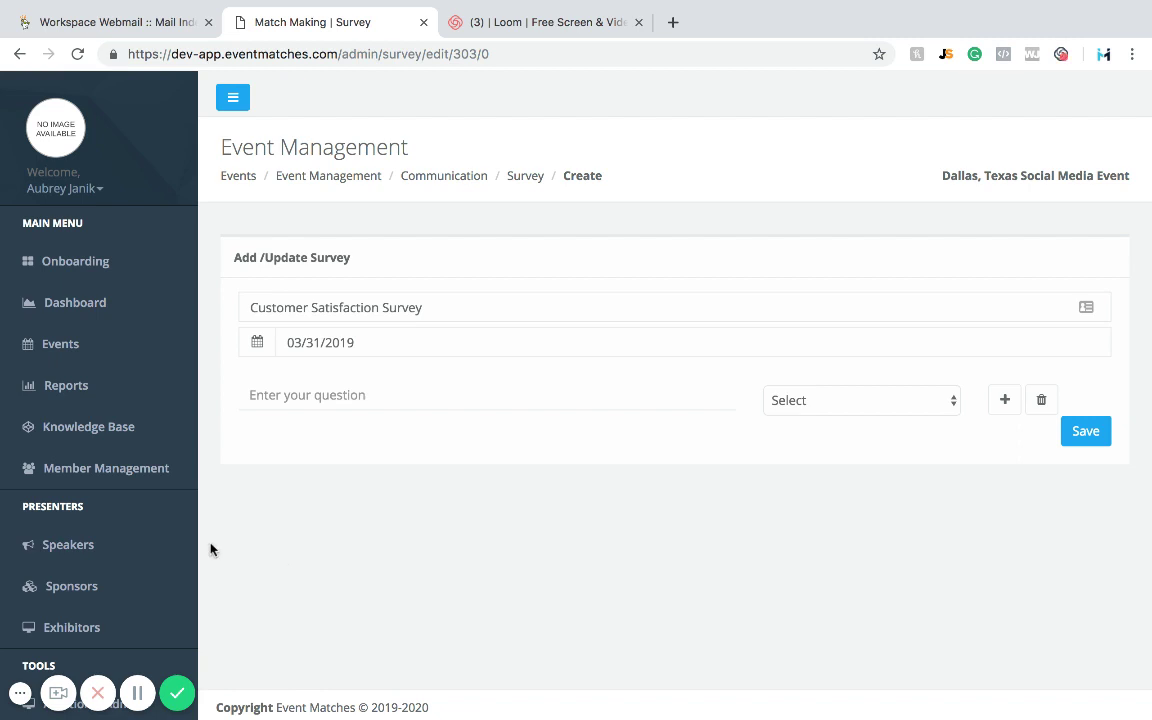
Enter "Tell us about your experience!" as the survey's first question
{"action": "left_click", "coordinate": [327, 396]}
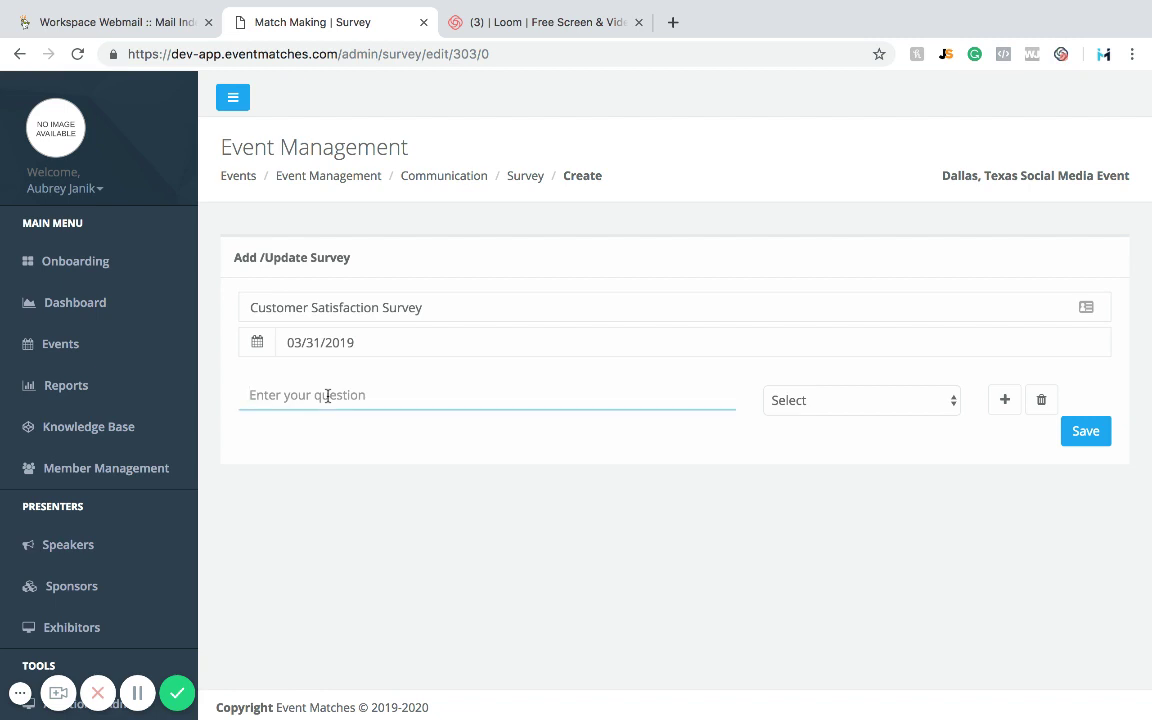
{"action": "type", "text": "Tell us about your experie"}
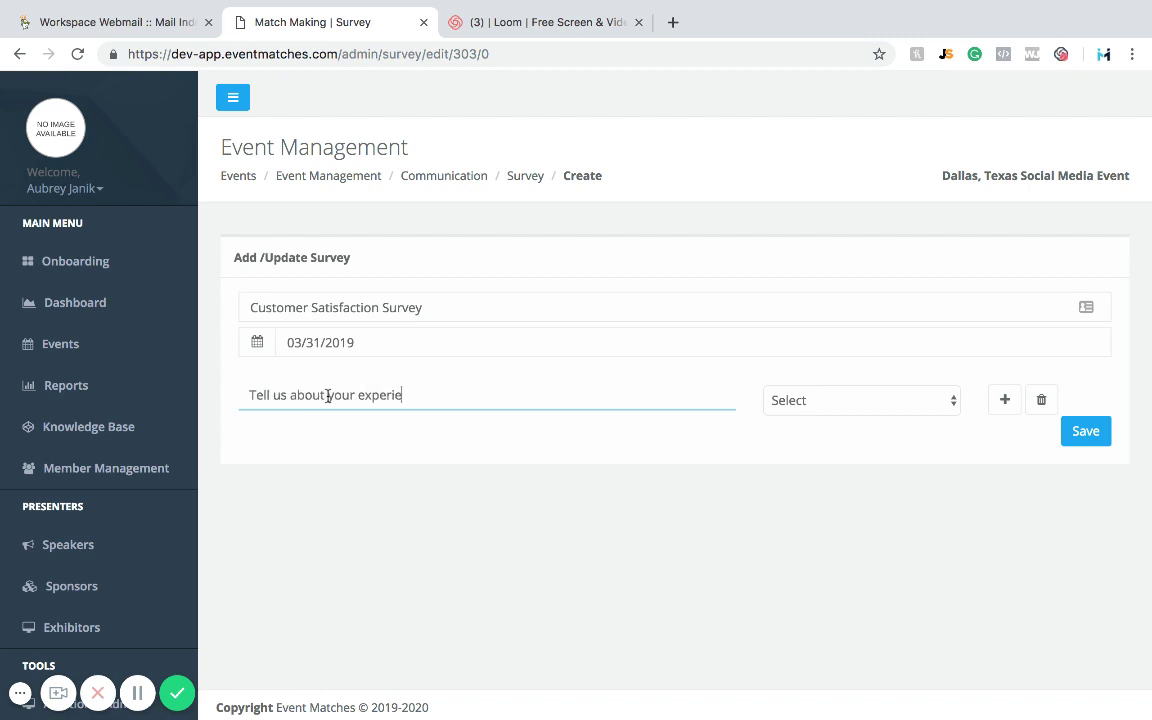
{"action": "type", "text": "nce!?"}
{"action": "key", "text": "BackSpace"}
{"action": "type", "text": "!"}
Set the first question's answer type to Text with the label "Tell us about it here:"
{"action": "left_click", "coordinate": [835, 399]}
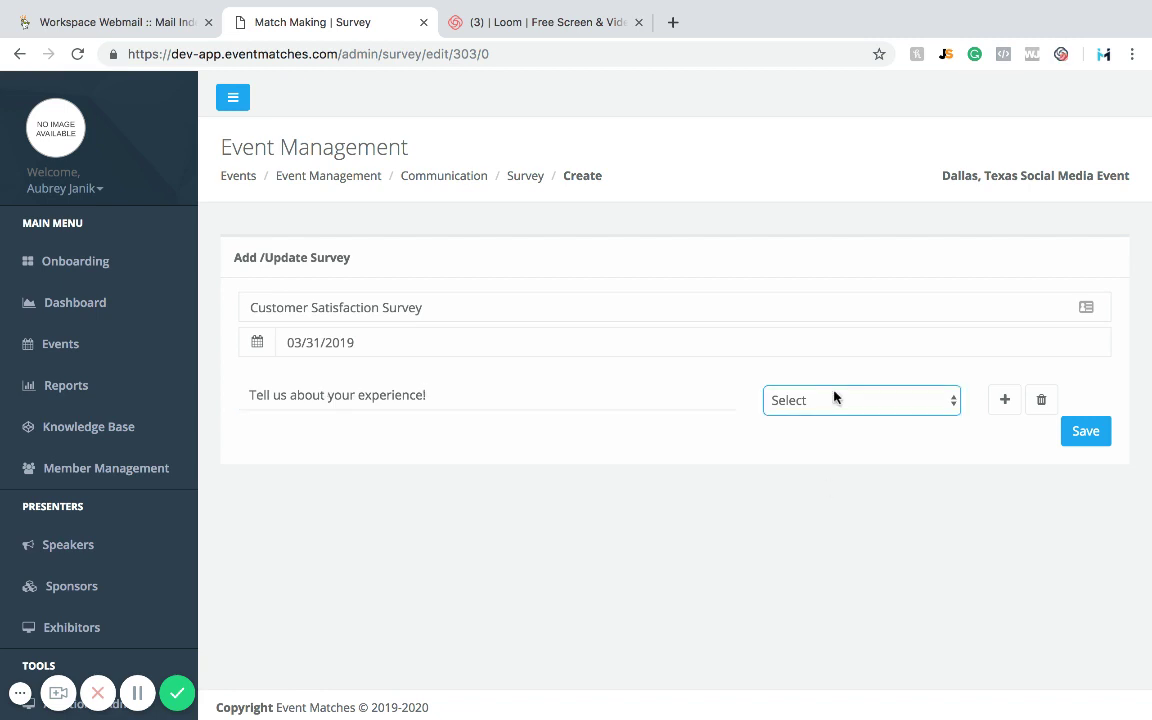
{"action": "left_click", "coordinate": [819, 455]}
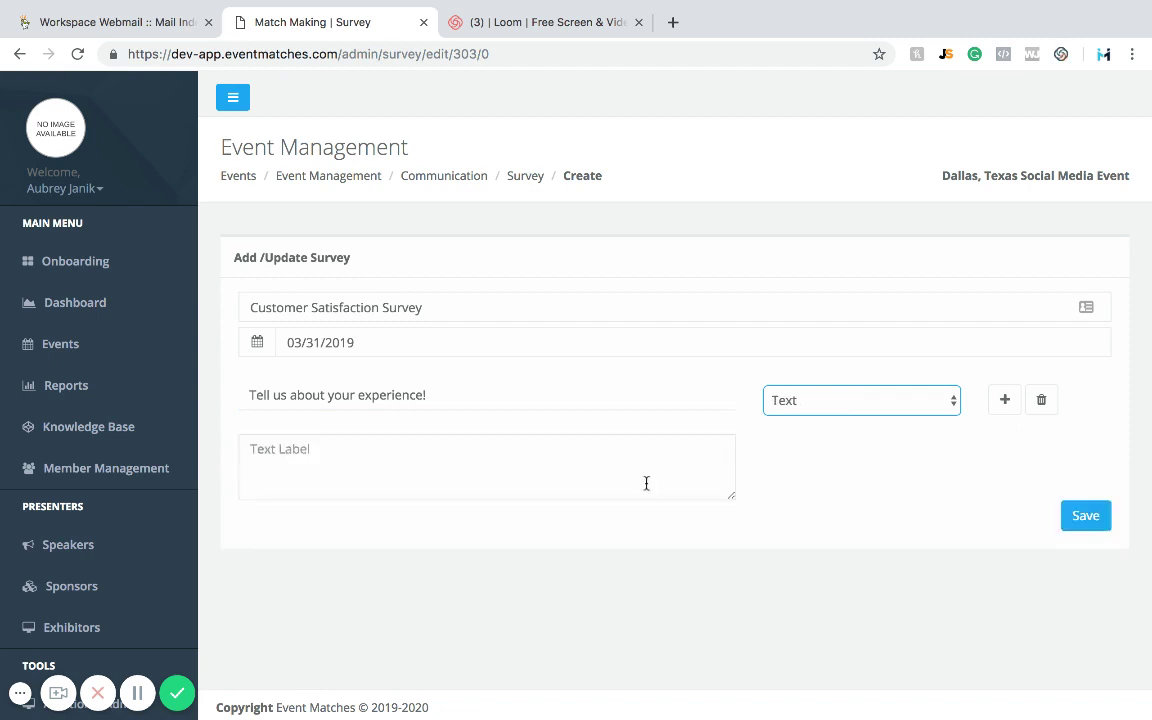
{"action": "left_click", "coordinate": [617, 476]}
{"action": "type", "text": "Tell us"}
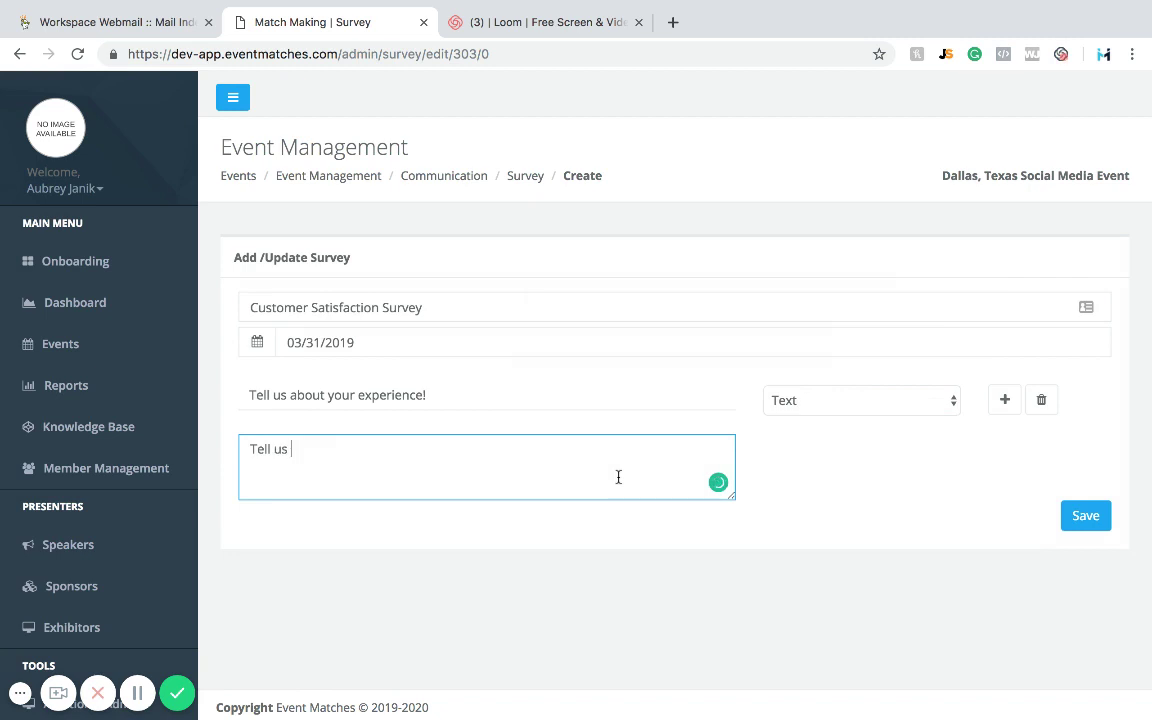
{"action": "type", "text": " about it here:"}
Add a second question reading "Would you Recommend us to friends and family?"
{"action": "left_click", "coordinate": [1004, 400]}
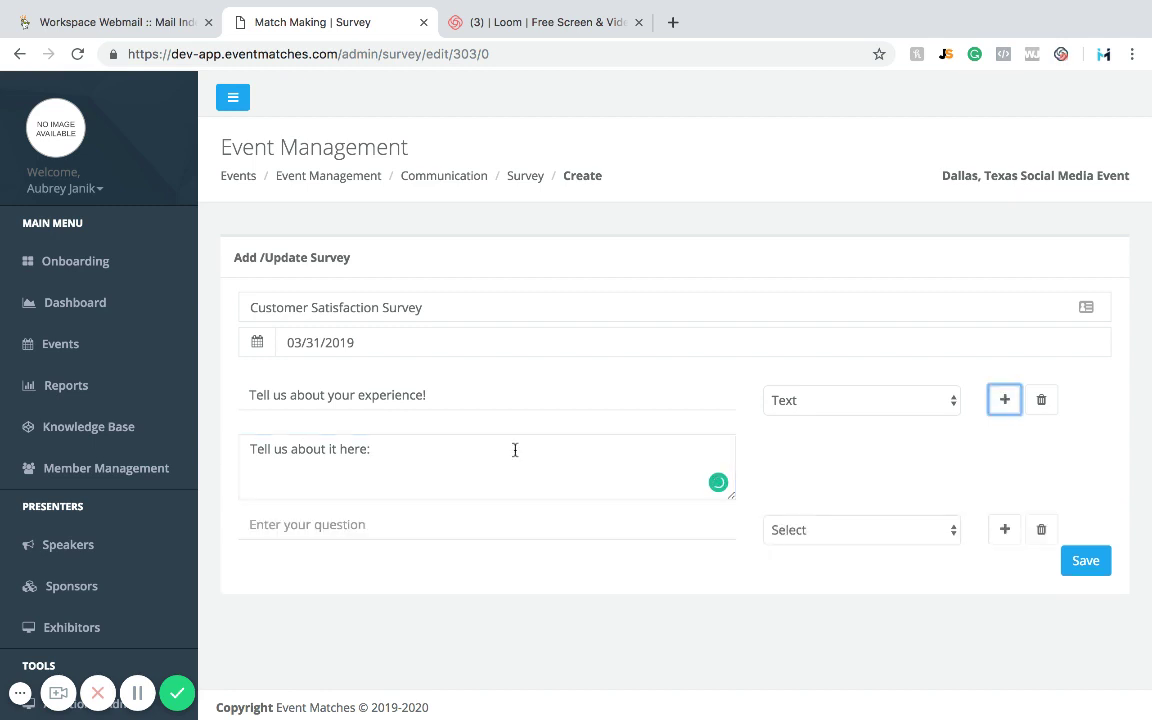
{"action": "left_click", "coordinate": [427, 518]}
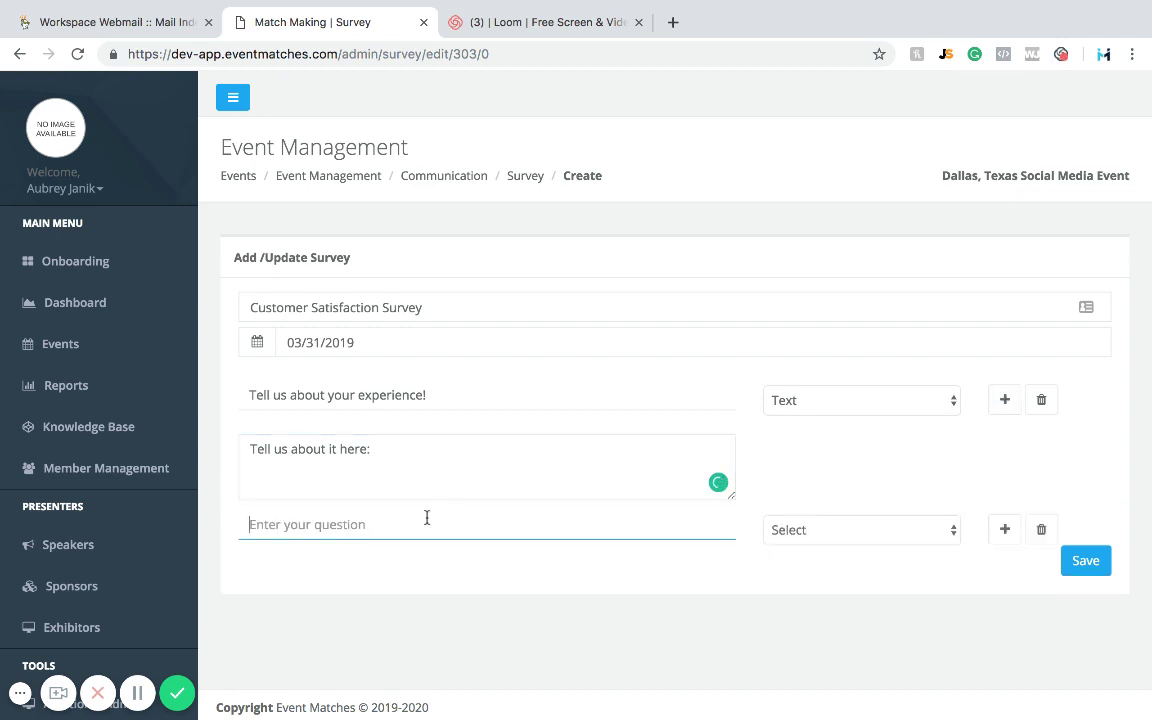
{"action": "type", "text": "Would you Rec"}
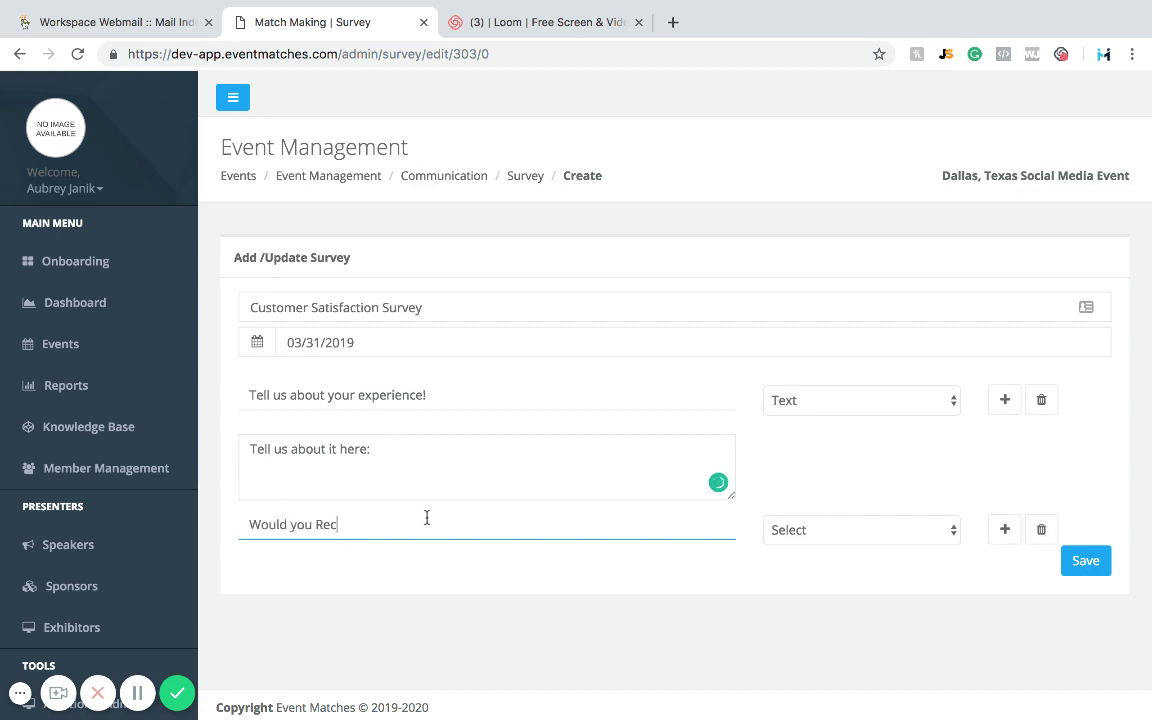
{"action": "type", "text": "comenned"}
{"action": "key", "text": "BackSpace"}
{"action": "type", "text": "ned"}
{"action": "key", "text": "BackSpace"}
{"action": "key", "text": "BackSpace"}
{"action": "type", "text": "d us to frien"}
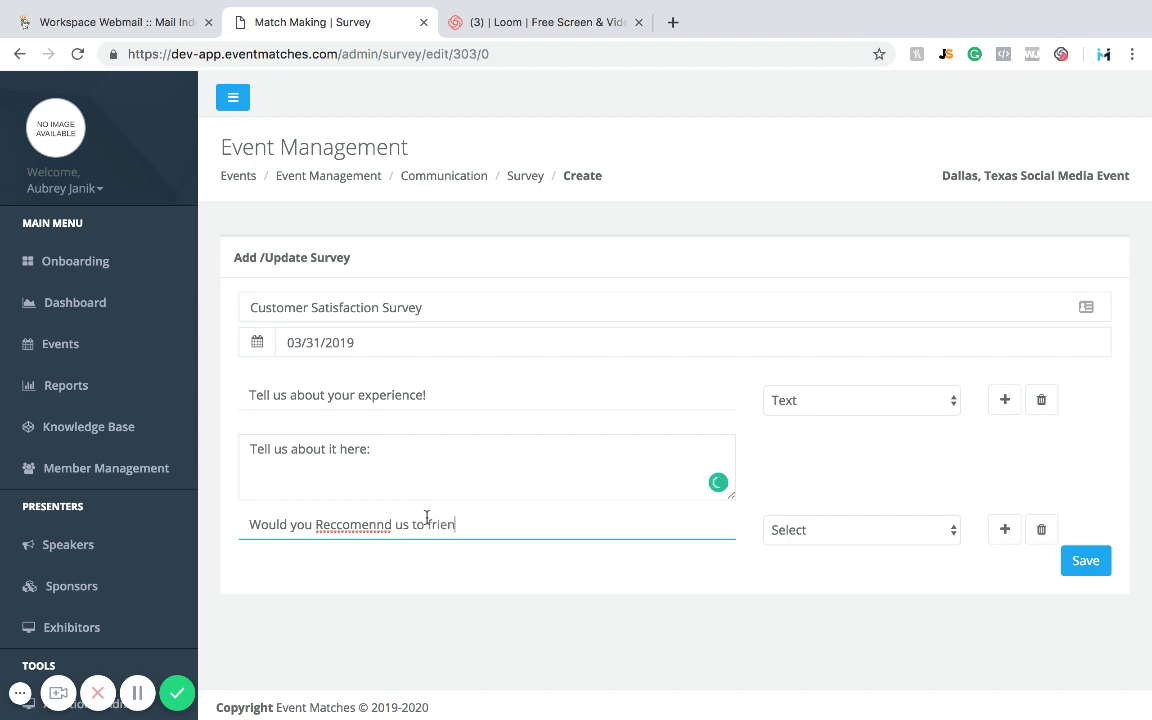
{"action": "type", "text": "ds and family?"}
{"action": "double_click", "coordinate": [327, 524]}
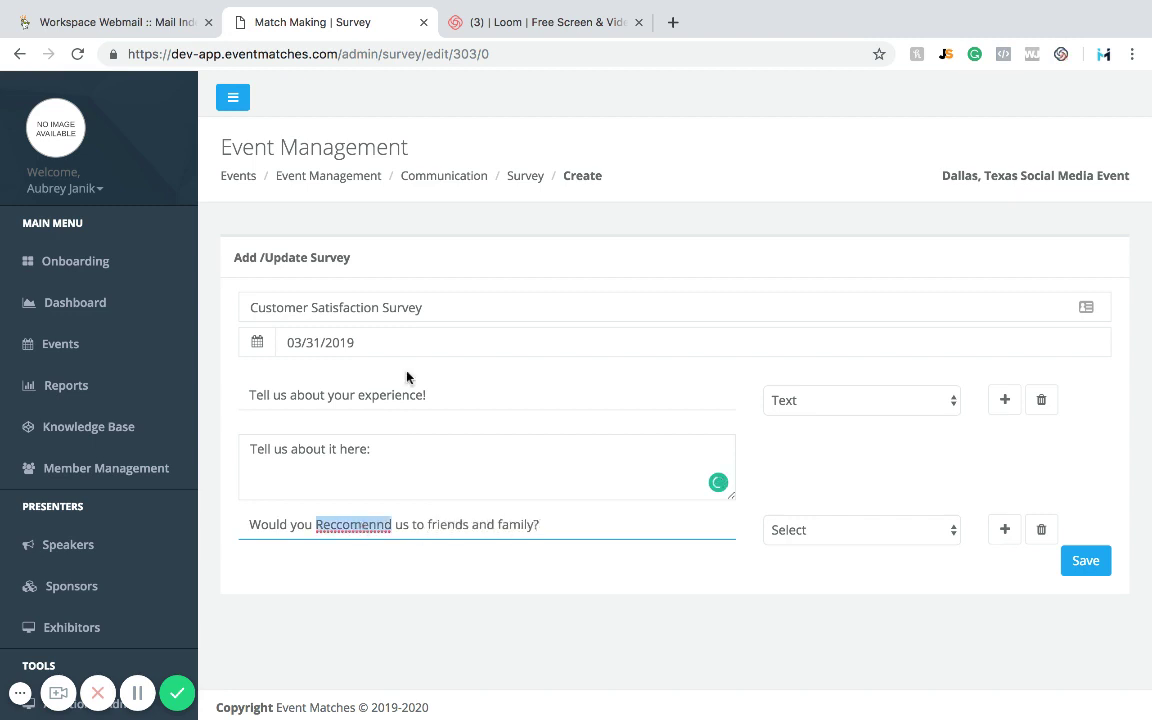
{"action": "type", "text": "Recommend"}
{"action": "key", "text": "Tab"}
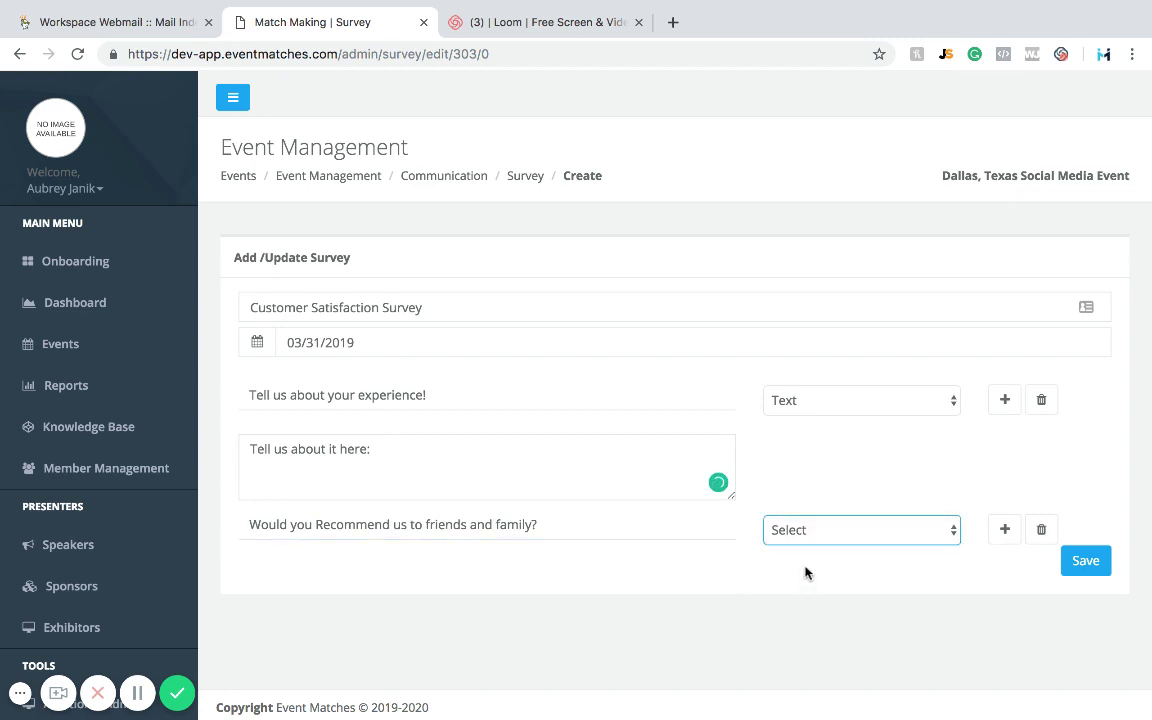
Make the recommendation question a Checkbox type with the two options "Yes" and "No"
{"action": "key", "text": "c"}
{"action": "left_click", "coordinate": [340, 578]}
{"action": "type", "text": "Yes"}
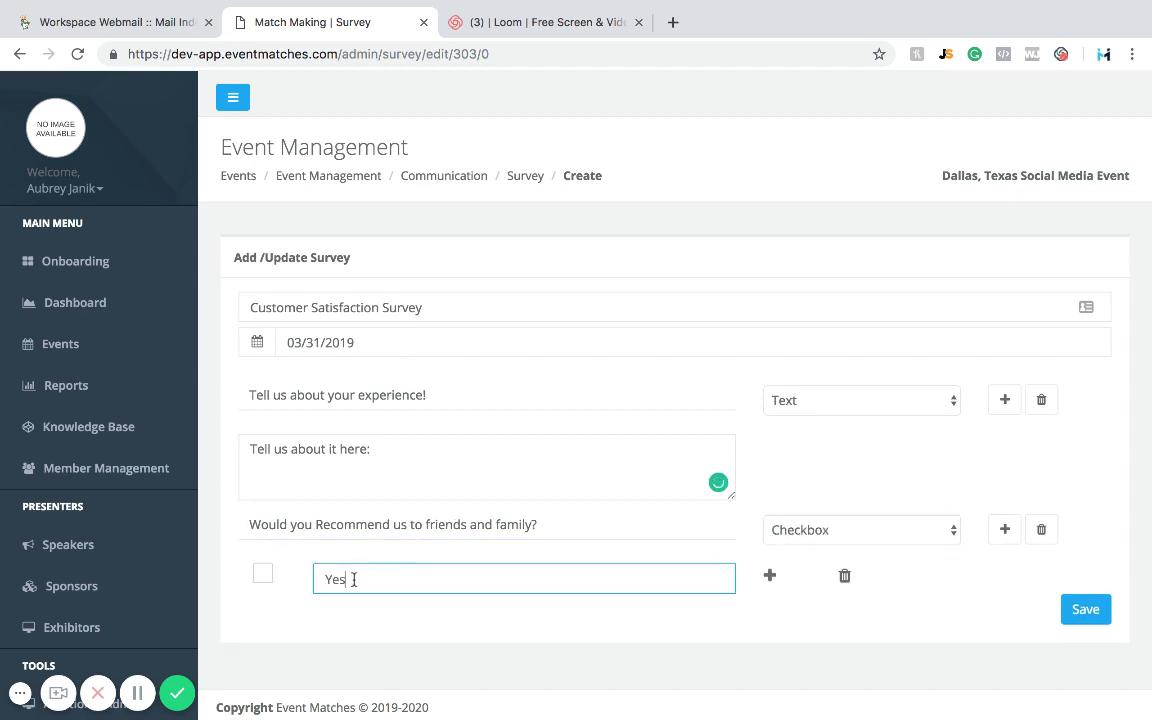
{"action": "left_click", "coordinate": [768, 577]}
{"action": "left_click", "coordinate": [548, 628]}
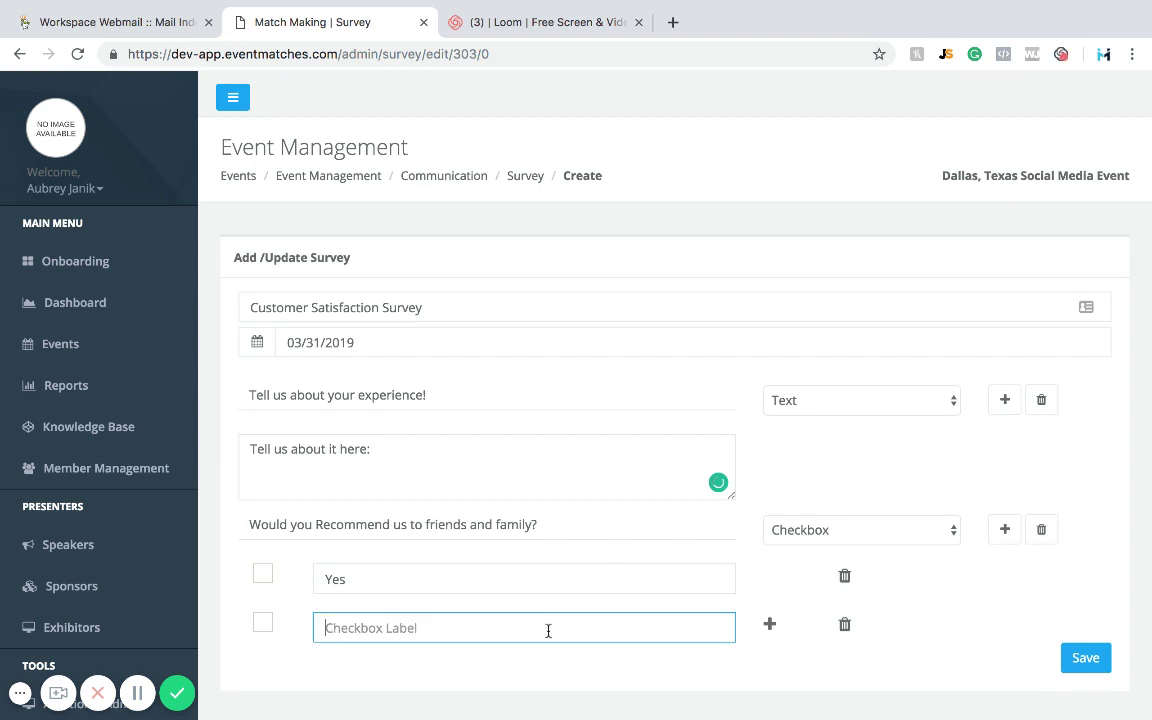
{"action": "type", "text": "No"}
{"action": "left_click", "coordinate": [753, 689]}
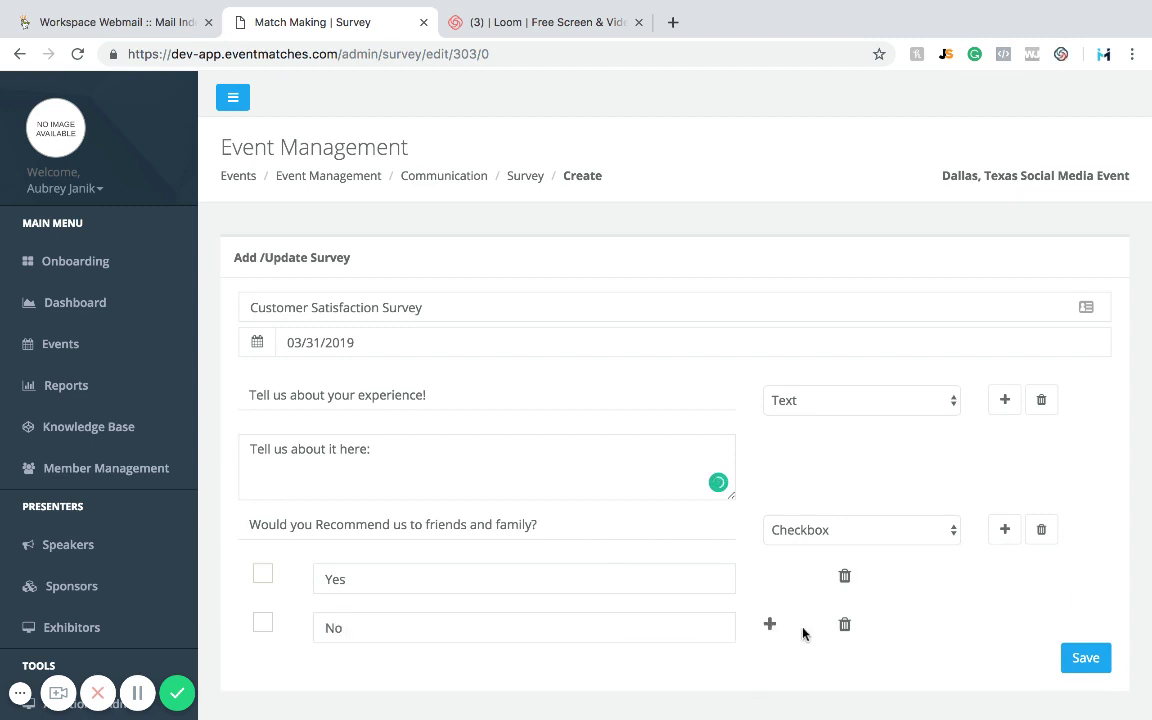
{"action": "scroll", "coordinate": [874, 636], "scroll_direction": "down", "scroll_amount": 1}
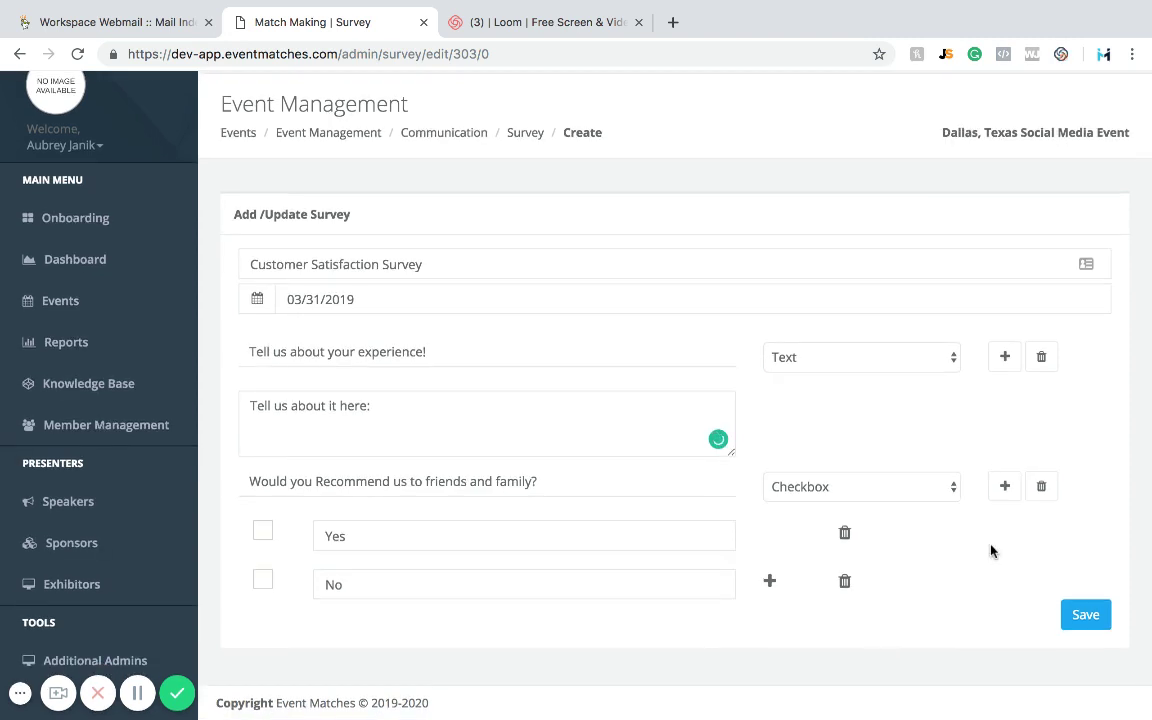
{"action": "left_click", "coordinate": [770, 581]}
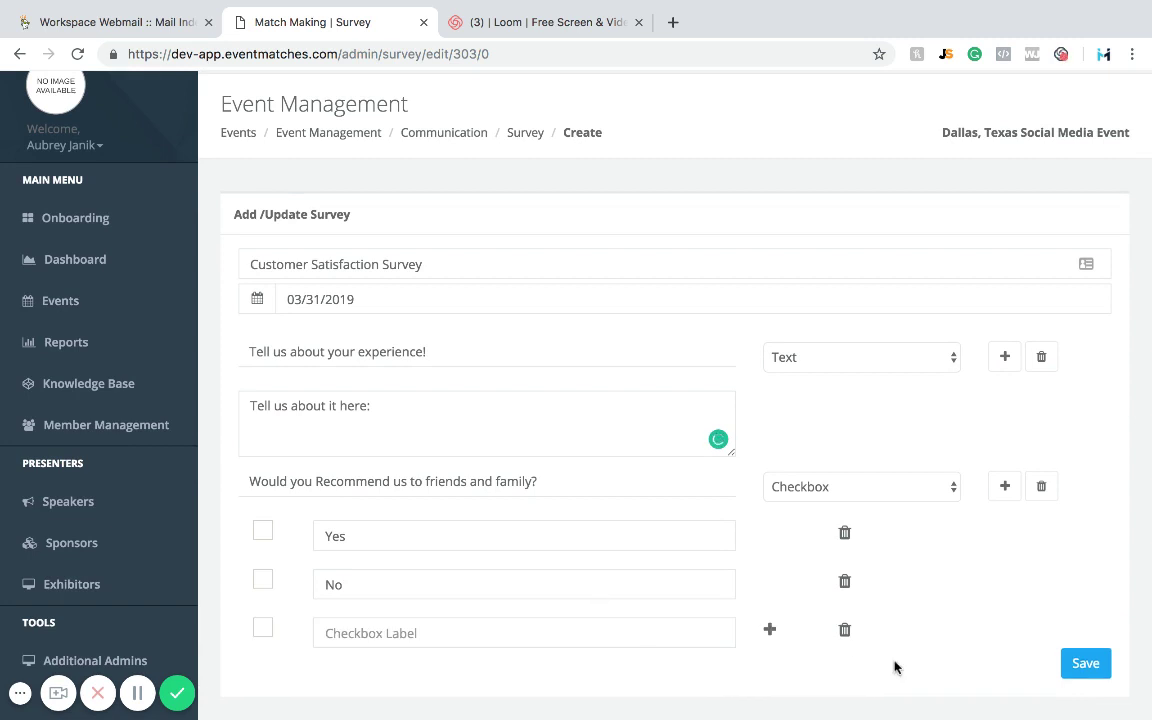
{"action": "left_click", "coordinate": [845, 632]}
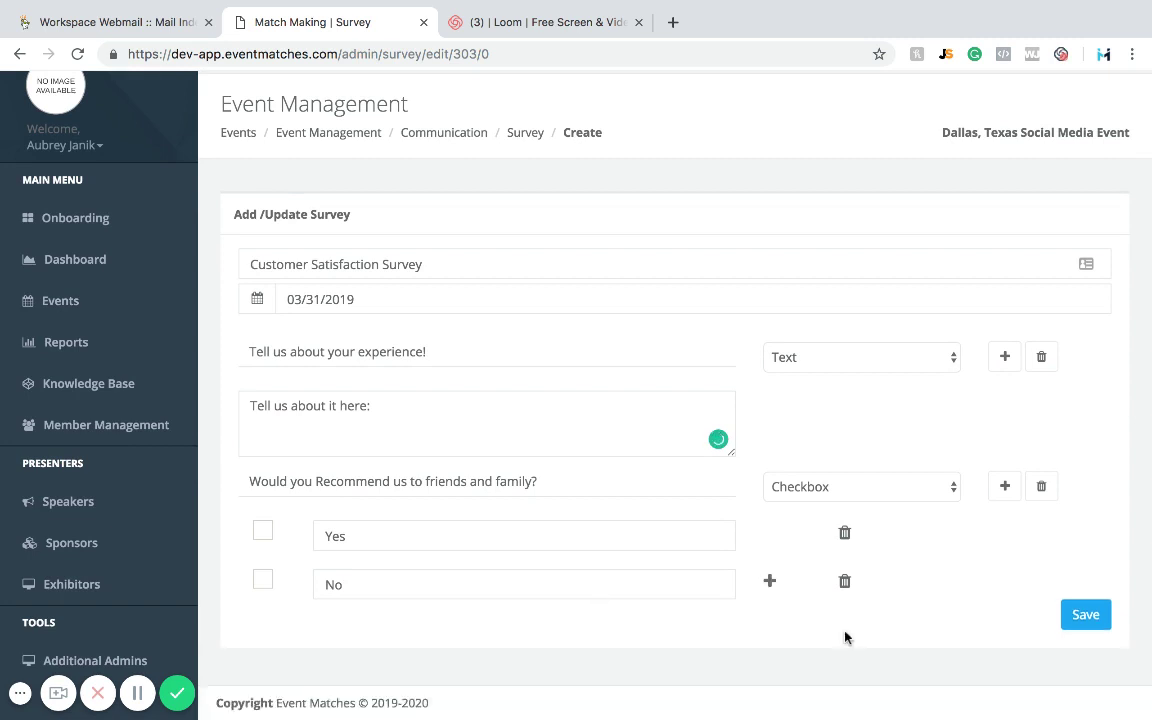
Add a third question reading "Will you be coming back to our next event?"
{"action": "left_click", "coordinate": [1005, 487]}
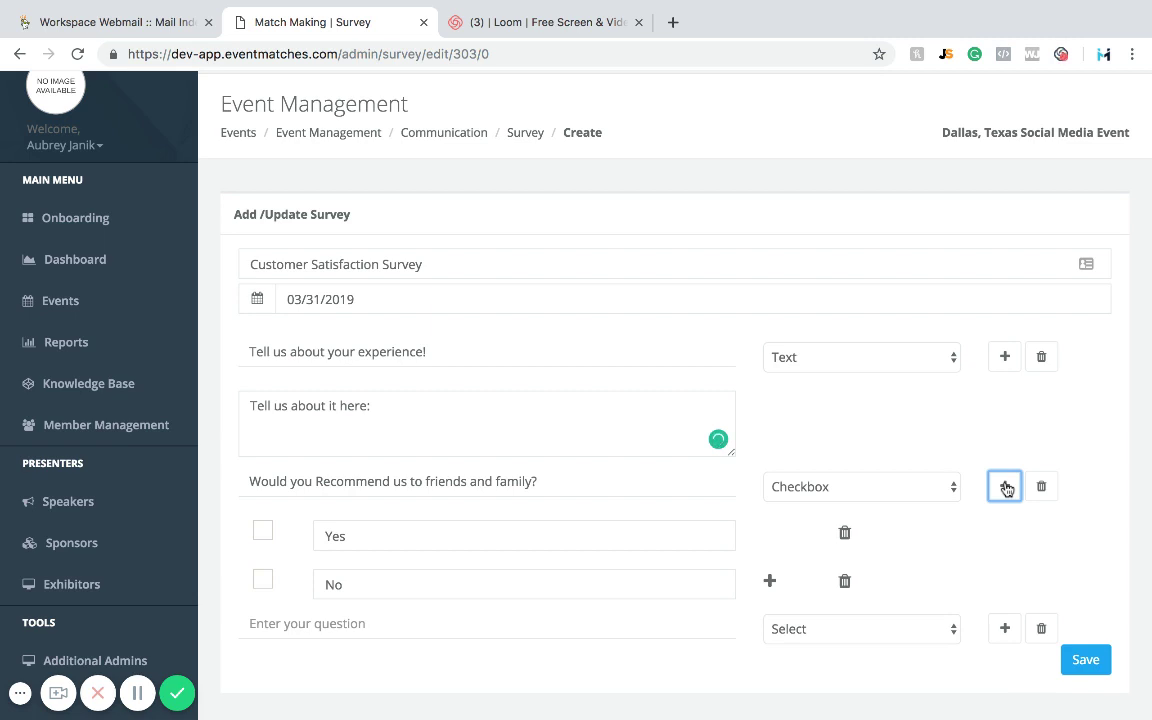
{"action": "scroll", "coordinate": [715, 633], "scroll_direction": "down", "scroll_amount": 1}
{"action": "left_click", "coordinate": [480, 580]}
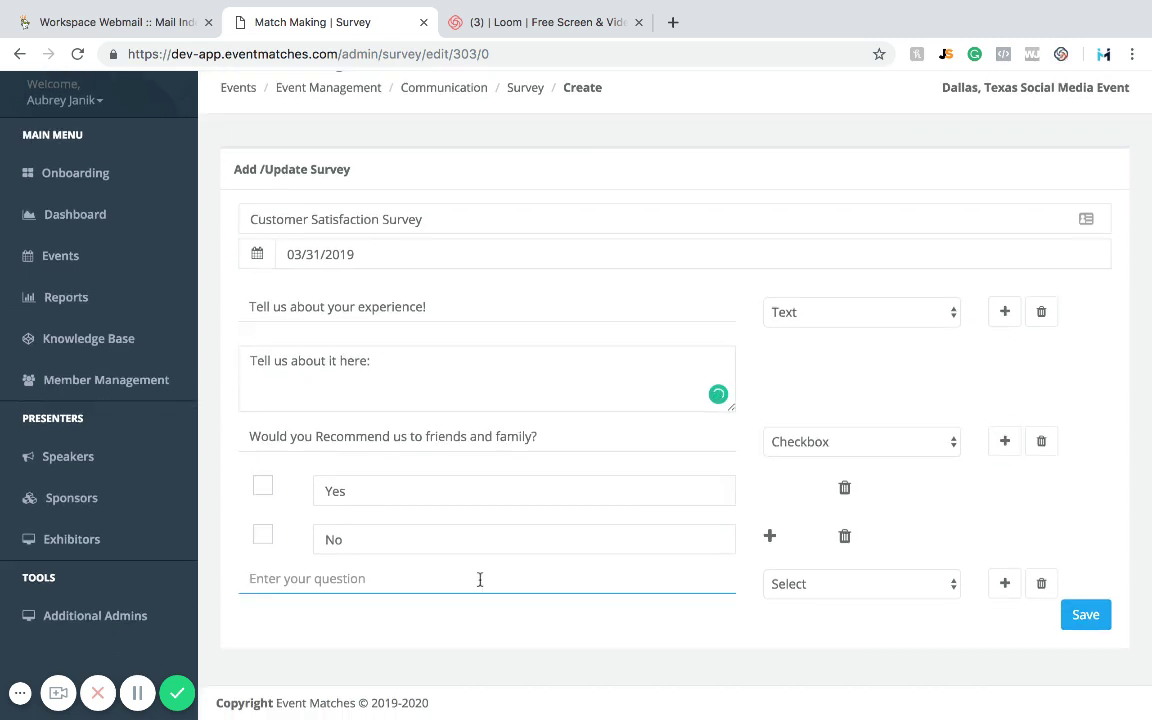
{"action": "type", "text": "Wil y"}
{"action": "key", "text": "BackSpace"}
{"action": "key", "text": "BackSpace"}
{"action": "type", "text": "l you be"}
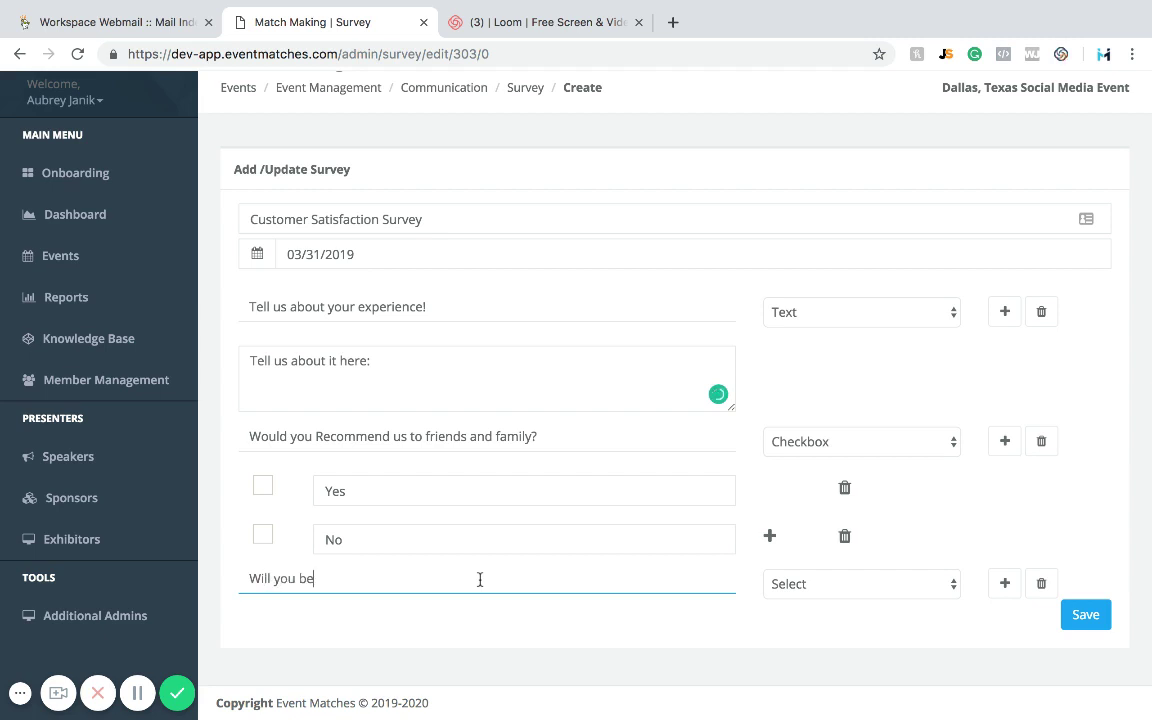
{"action": "type", "text": " coming back to our n"}
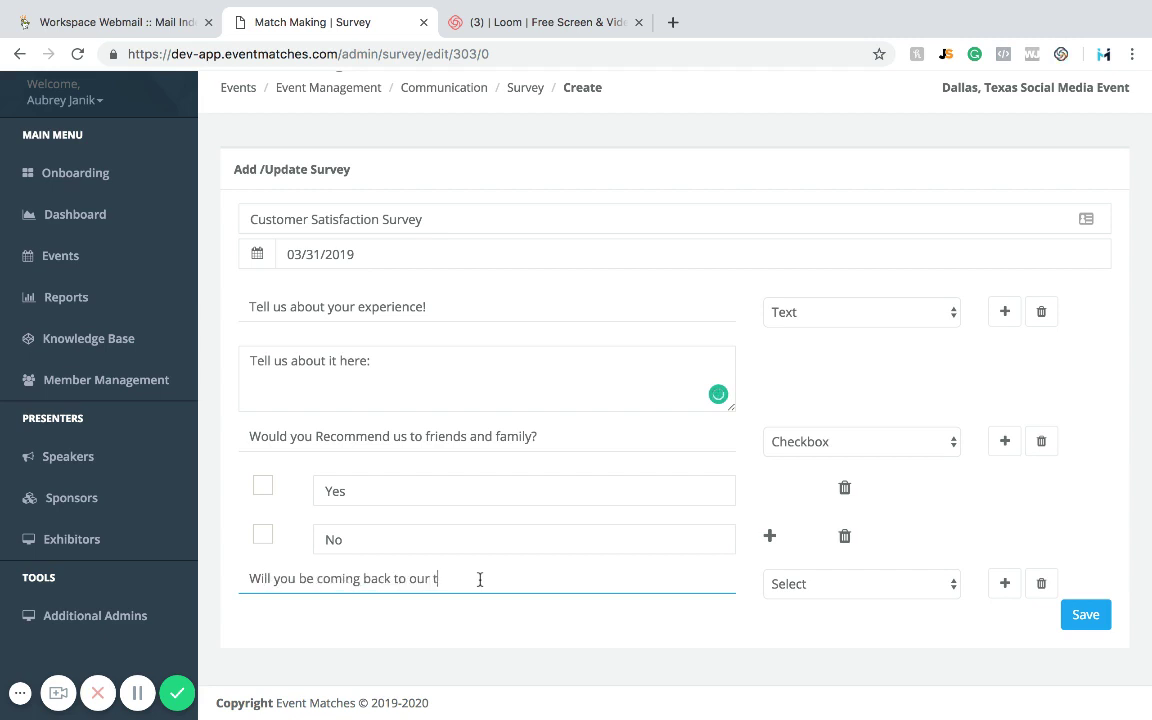
{"action": "type", "text": "ext event?"}
Make the next-event question a Checkbox type with the two options "YES!" and "No"
{"action": "left_click", "coordinate": [861, 589]}
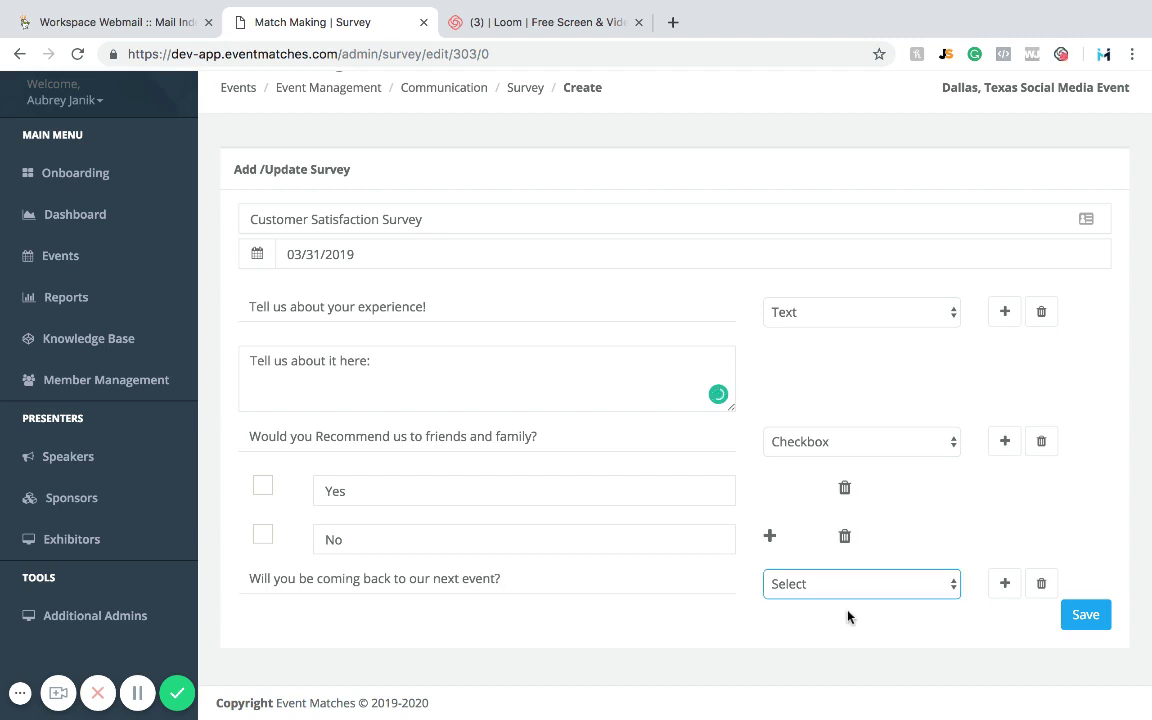
{"action": "left_click", "coordinate": [838, 627]}
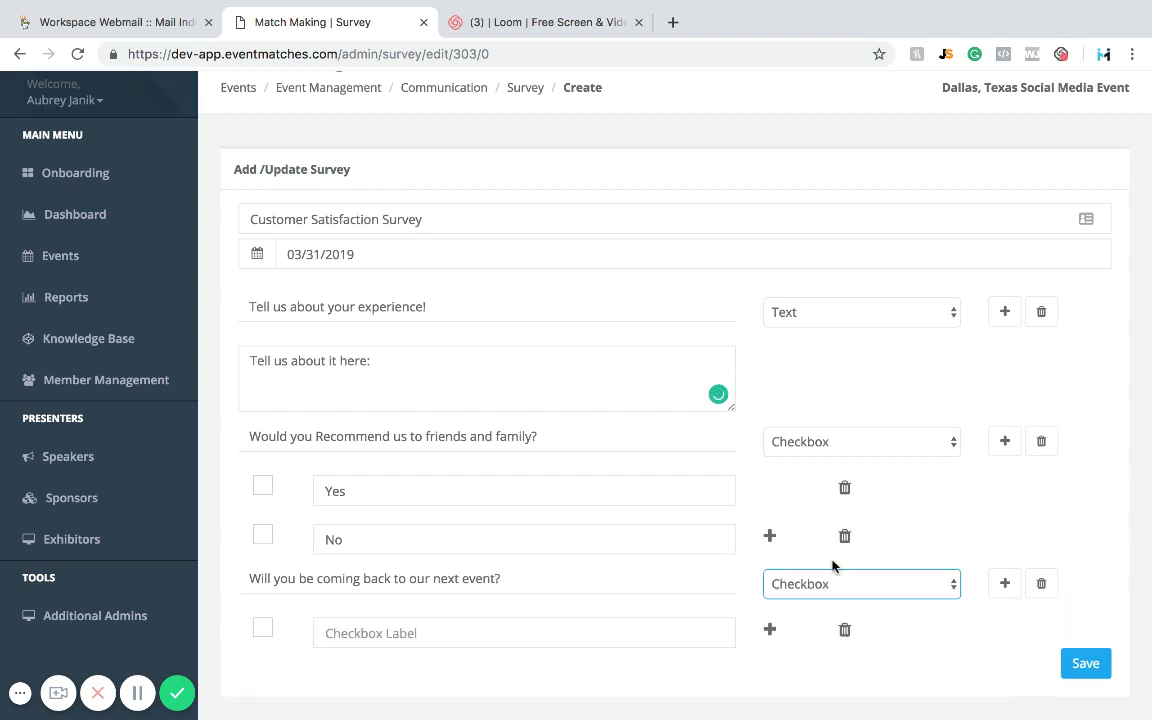
{"action": "scroll", "coordinate": [740, 571], "scroll_direction": "down", "scroll_amount": 1}
{"action": "left_click", "coordinate": [479, 584]}
{"action": "type", "text": "YES!"}
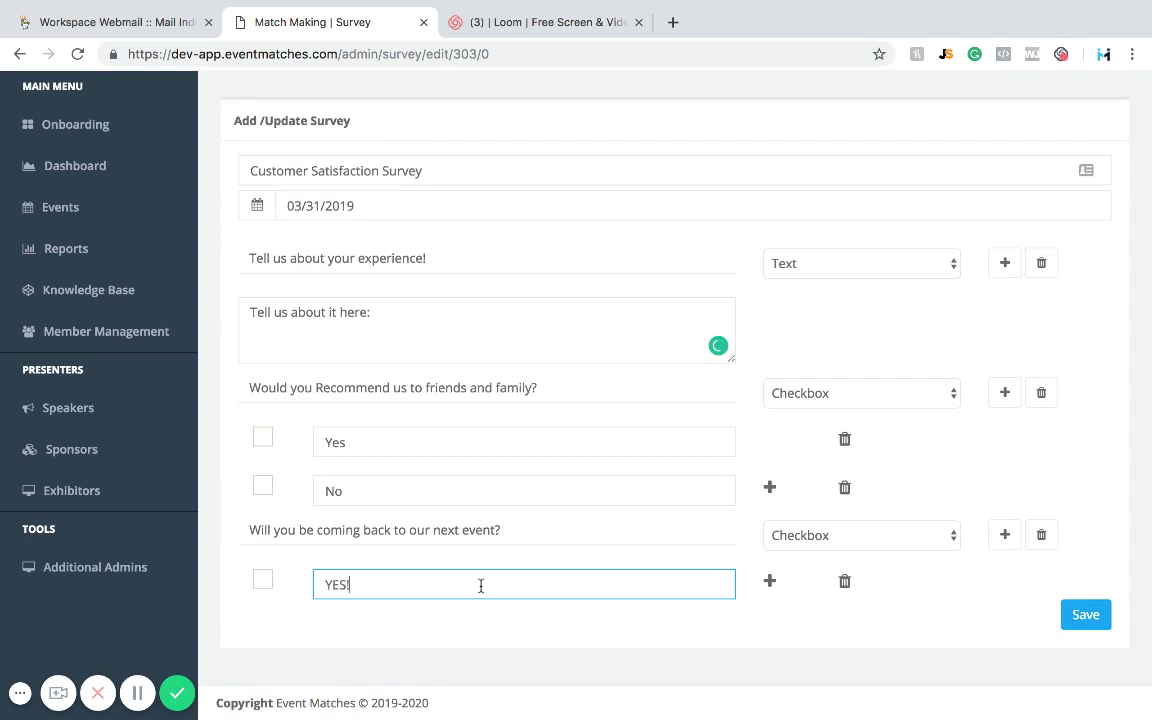
{"action": "left_click", "coordinate": [767, 582]}
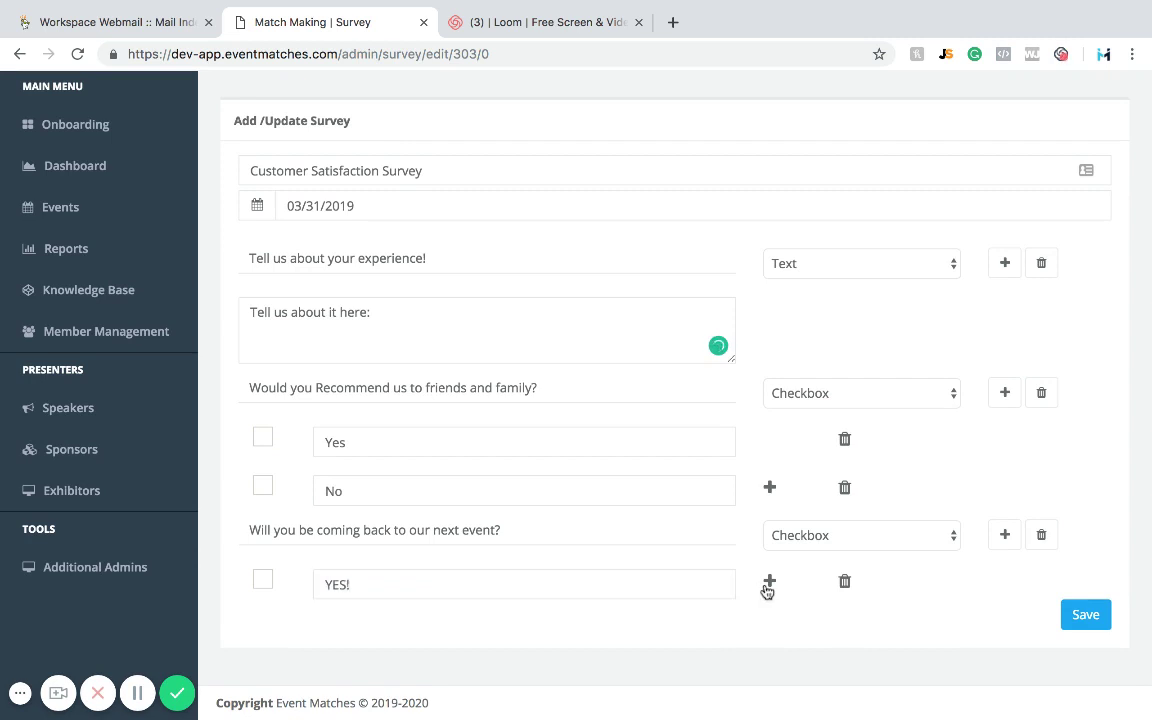
{"action": "left_click", "coordinate": [617, 630]}
{"action": "type", "text": "No"}
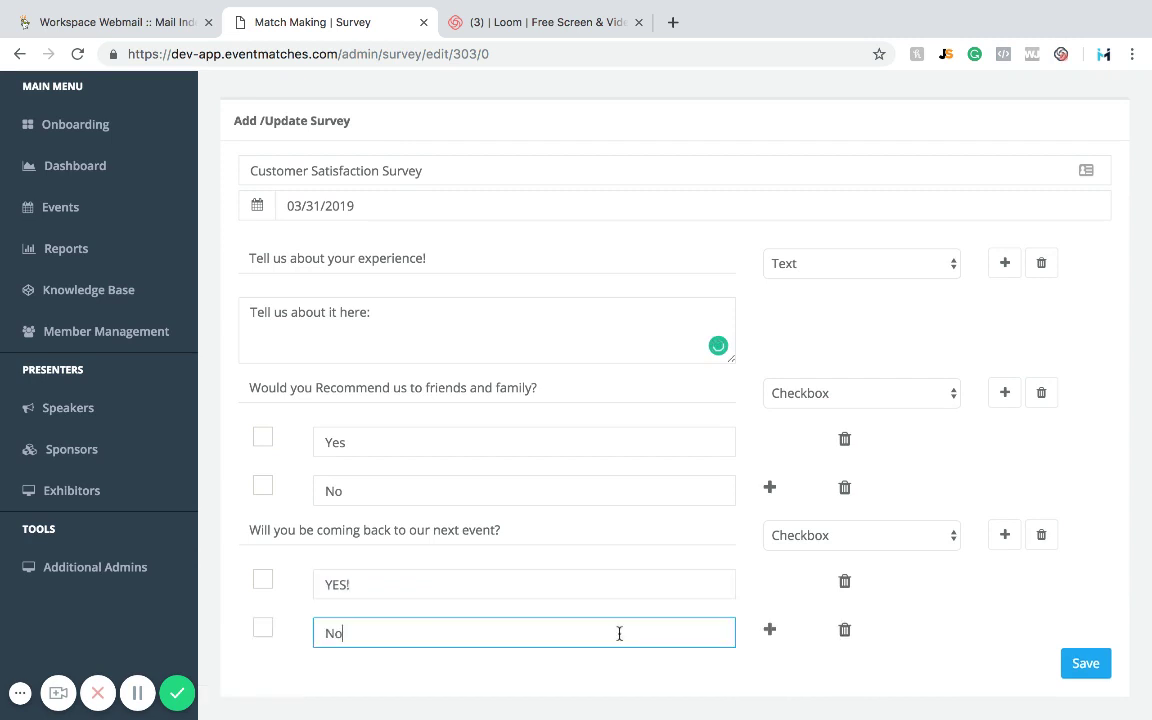
{"action": "left_click", "coordinate": [931, 663]}
{"action": "scroll", "coordinate": [931, 663], "scroll_direction": "up", "scroll_amount": 1}
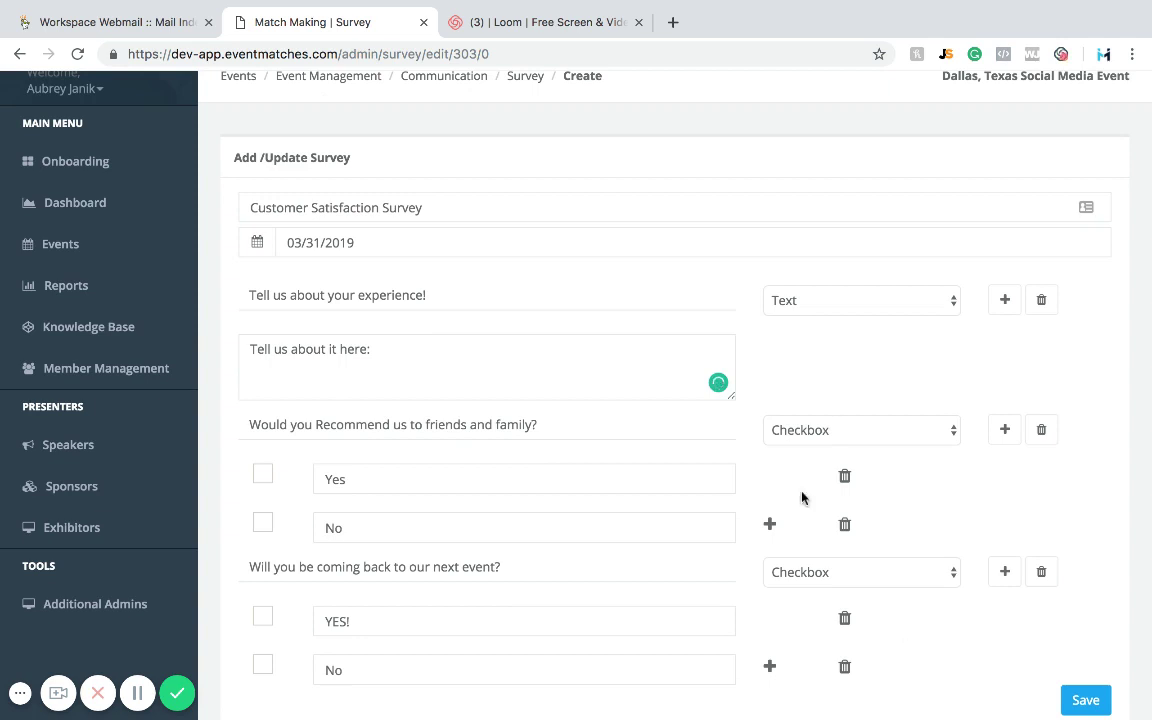
Save the Customer Satisfaction Survey with its three questions and return to the survey list
{"action": "scroll", "coordinate": [801, 497], "scroll_direction": "down", "scroll_amount": 2}
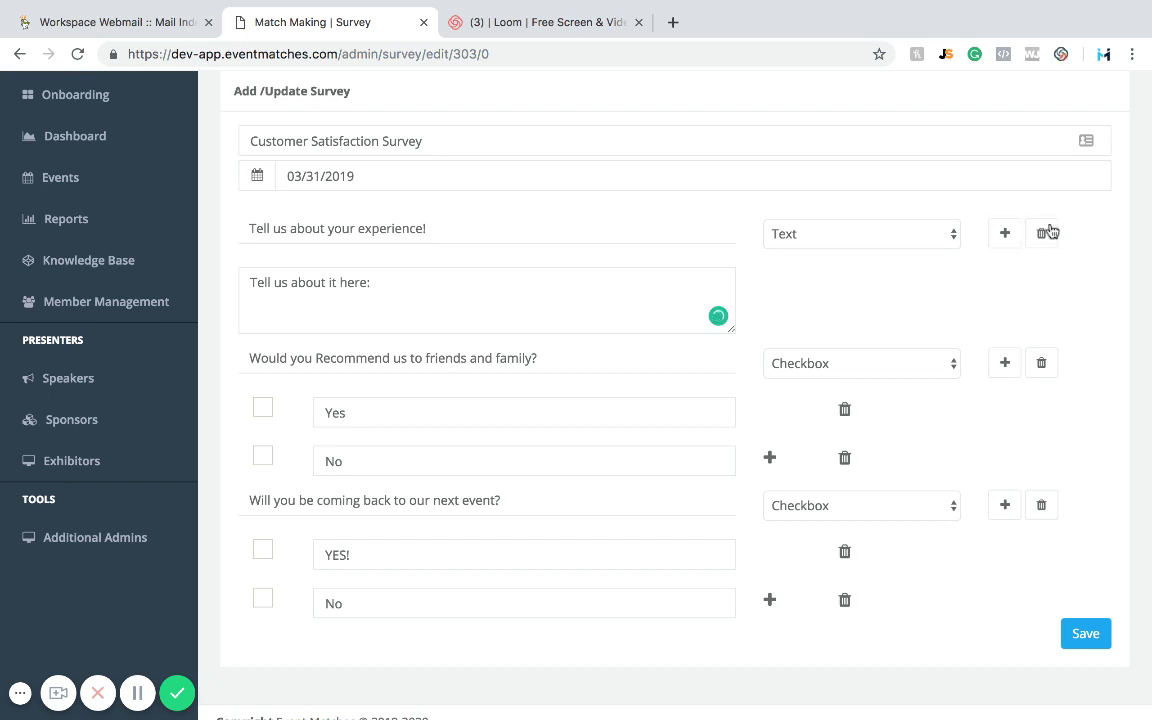
{"action": "left_click", "coordinate": [1084, 634]}
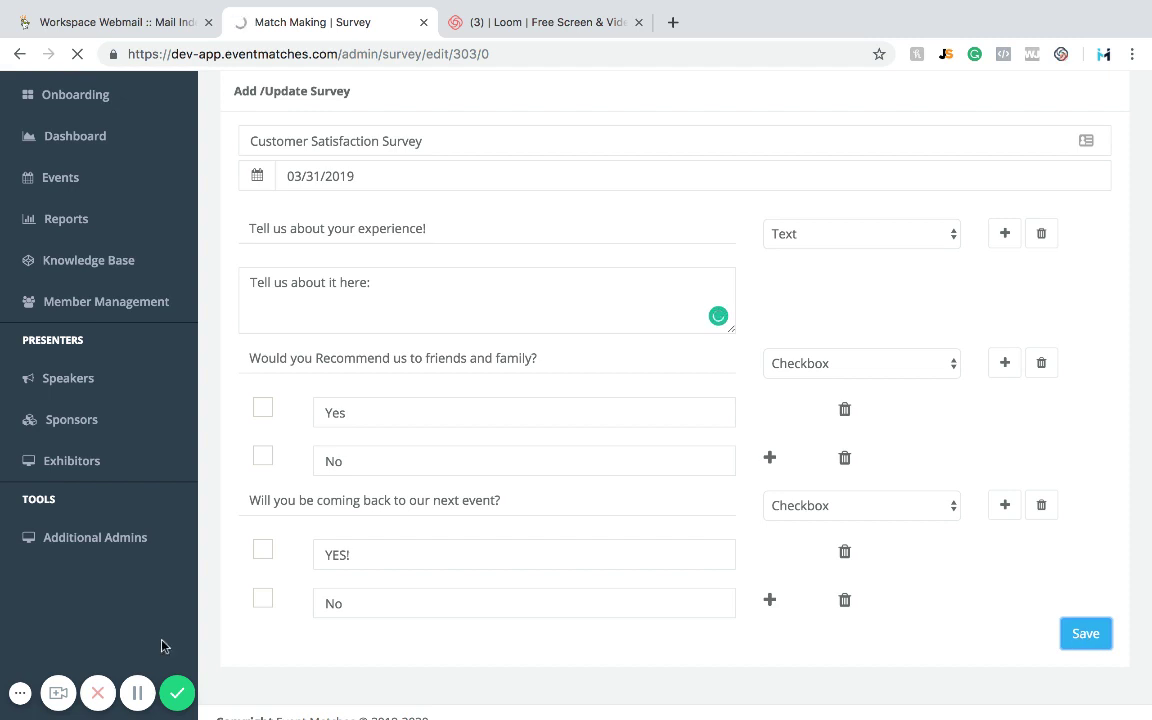
{"action": "left_click", "coordinate": [137, 692]}
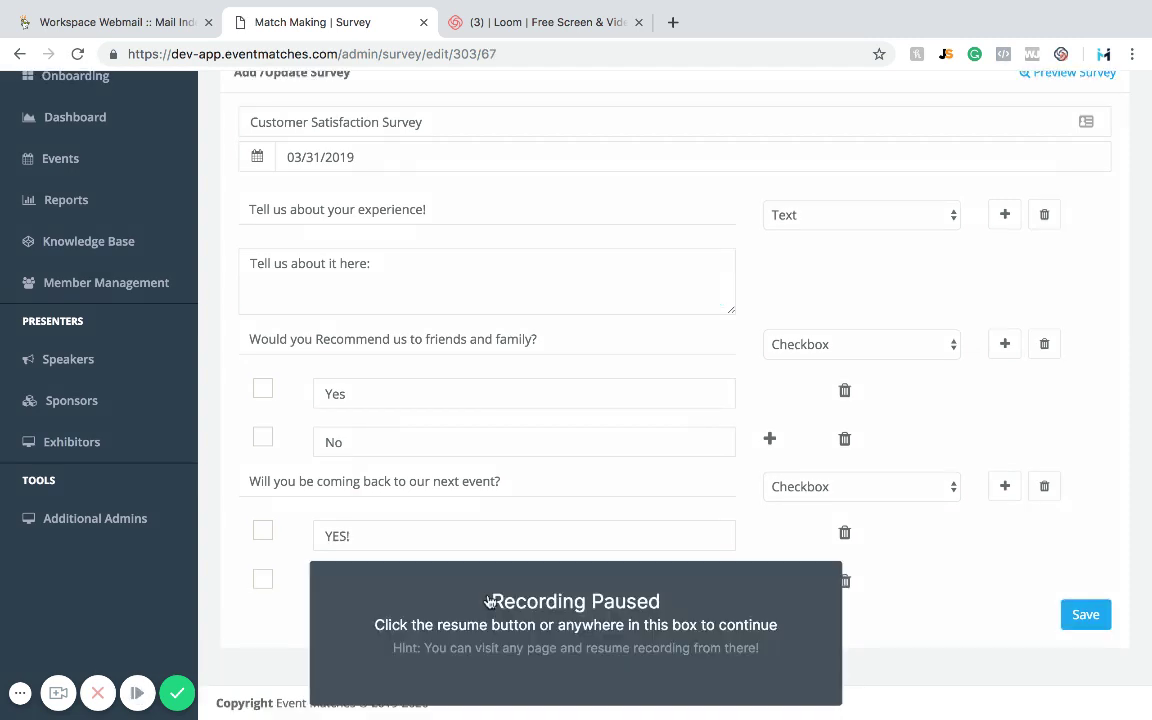
{"action": "left_click", "coordinate": [489, 600]}
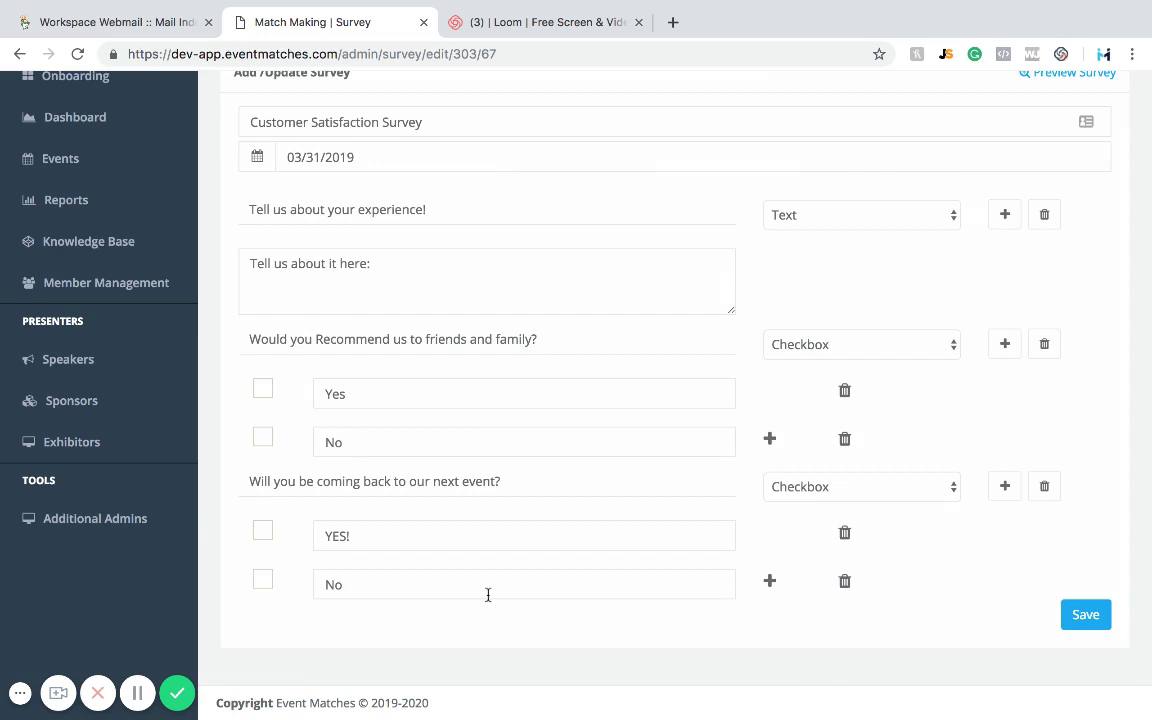
{"action": "left_click", "coordinate": [1089, 609]}
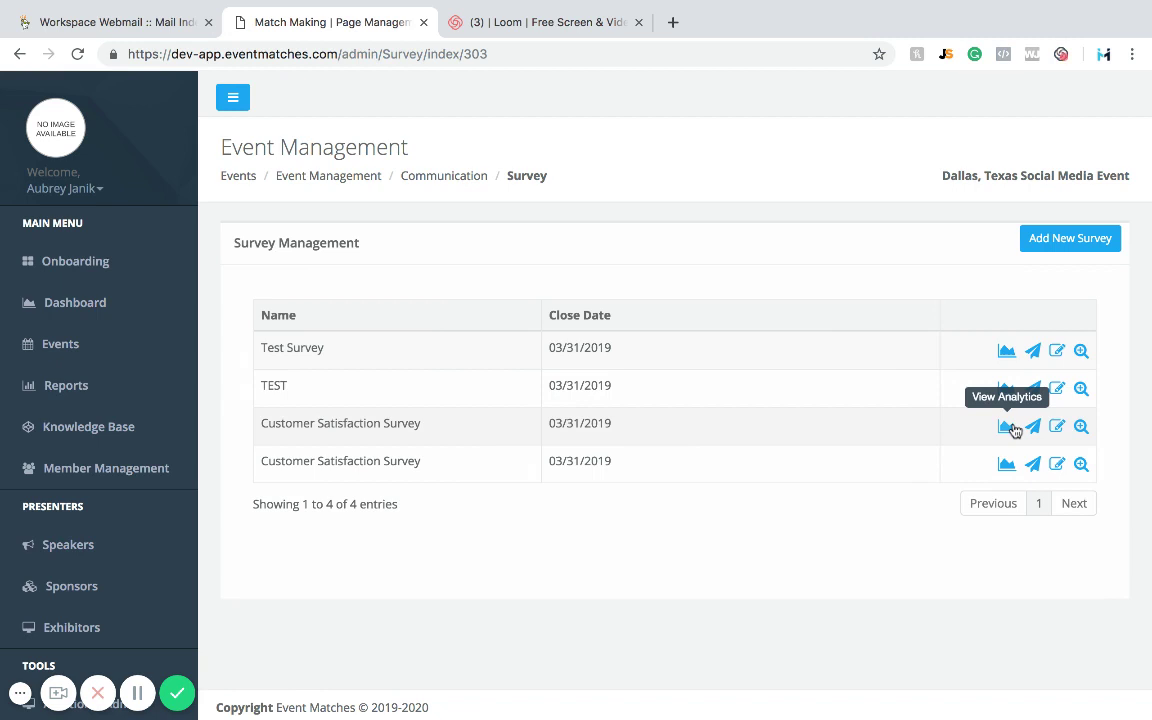
Preview the first Customer Satisfaction Survey in the list and look through its form from header image to last question
{"action": "left_click", "coordinate": [1080, 428]}
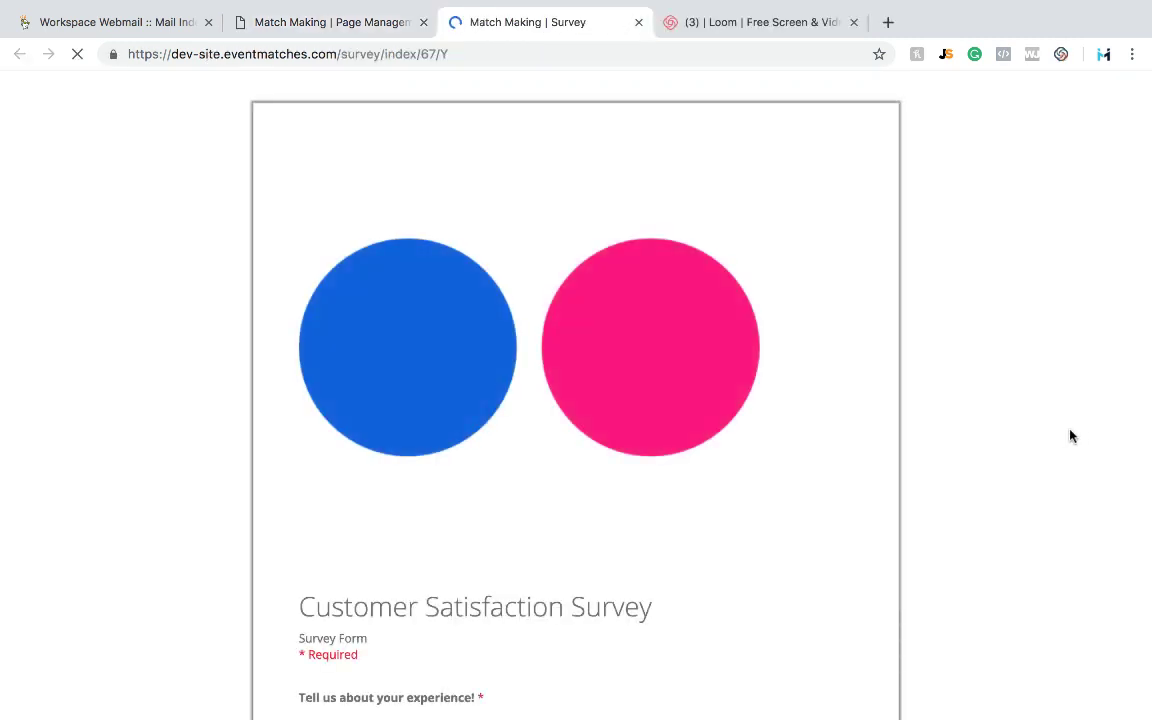
{"action": "scroll", "coordinate": [754, 378], "scroll_direction": "down", "scroll_amount": 5}
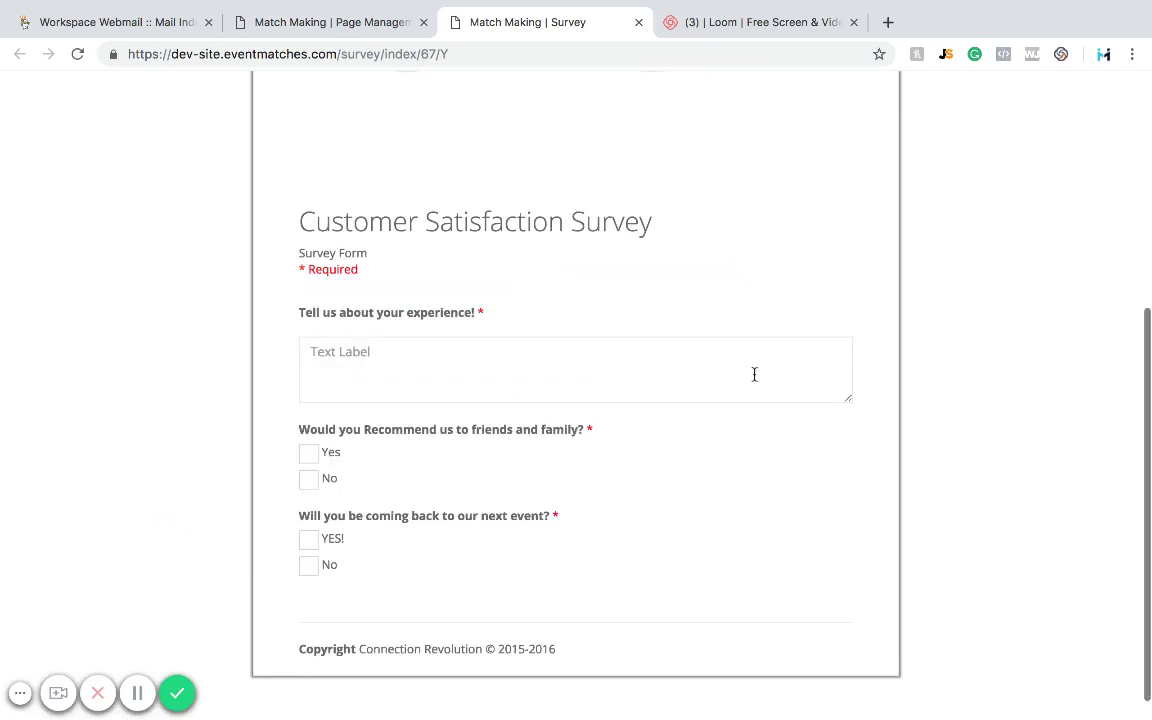
{"action": "scroll", "coordinate": [755, 375], "scroll_direction": "down", "scroll_amount": 1}
{"action": "scroll", "coordinate": [755, 377], "scroll_direction": "up", "scroll_amount": 1}
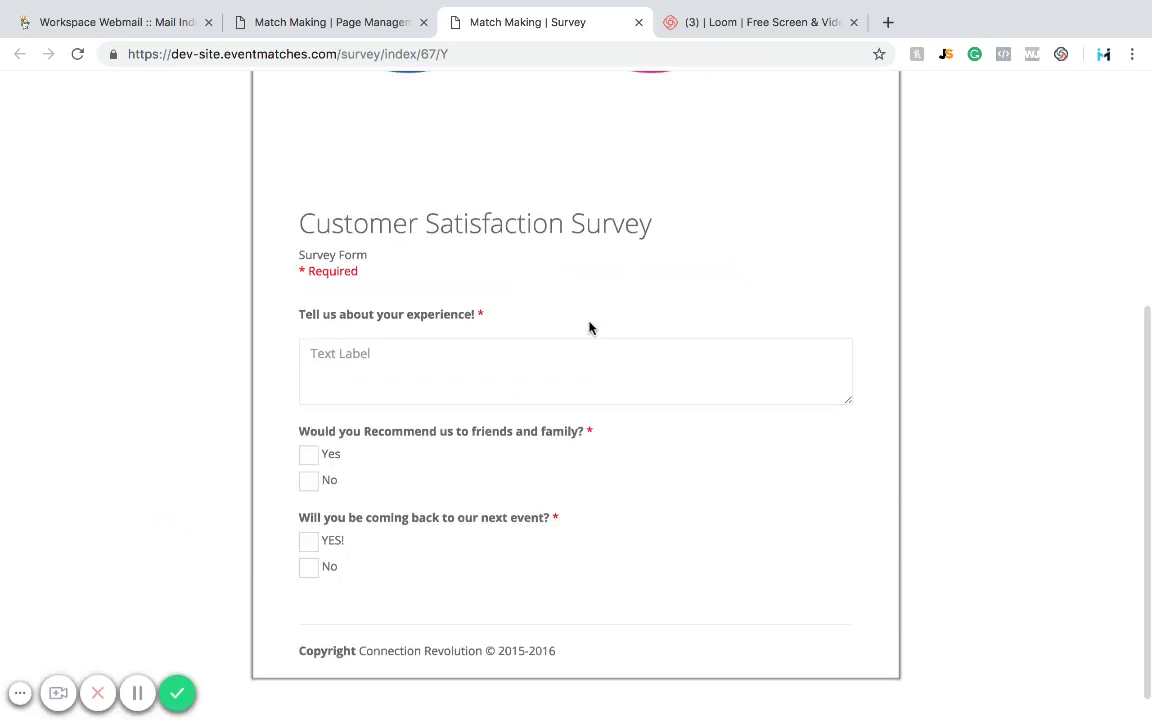
{"action": "scroll", "coordinate": [589, 327], "scroll_direction": "up", "scroll_amount": 5}
{"action": "scroll", "coordinate": [586, 326], "scroll_direction": "down", "scroll_amount": 2}
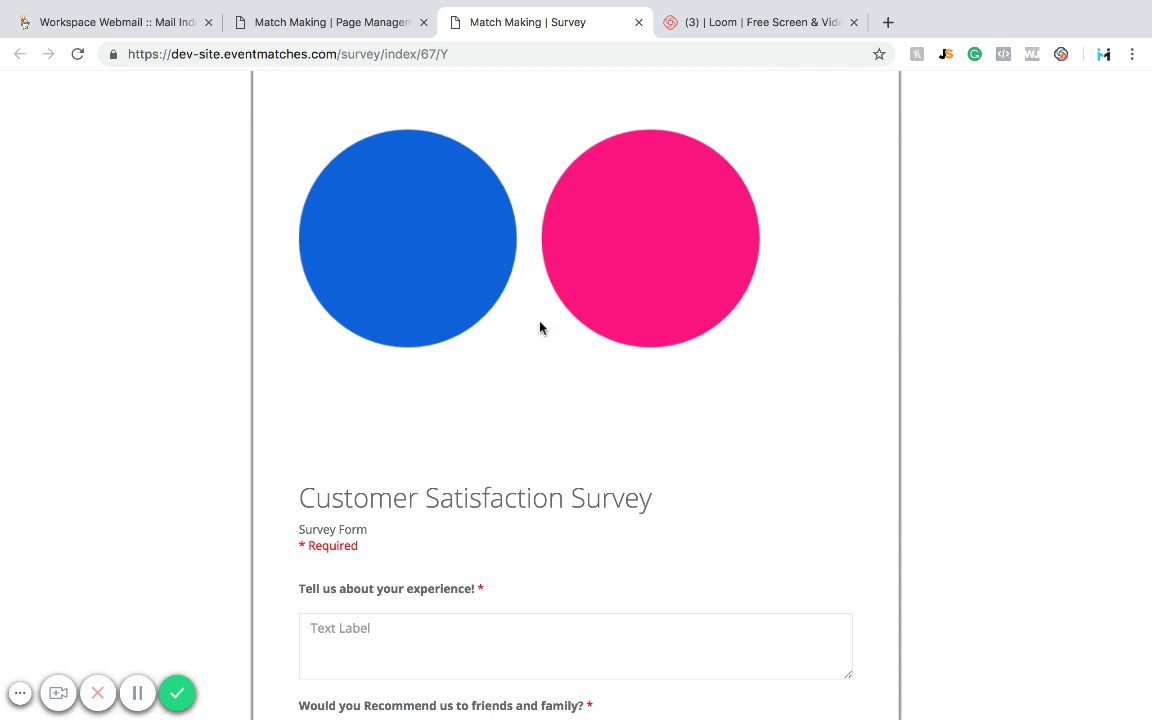
{"action": "scroll", "coordinate": [684, 298], "scroll_direction": "down", "scroll_amount": 4}
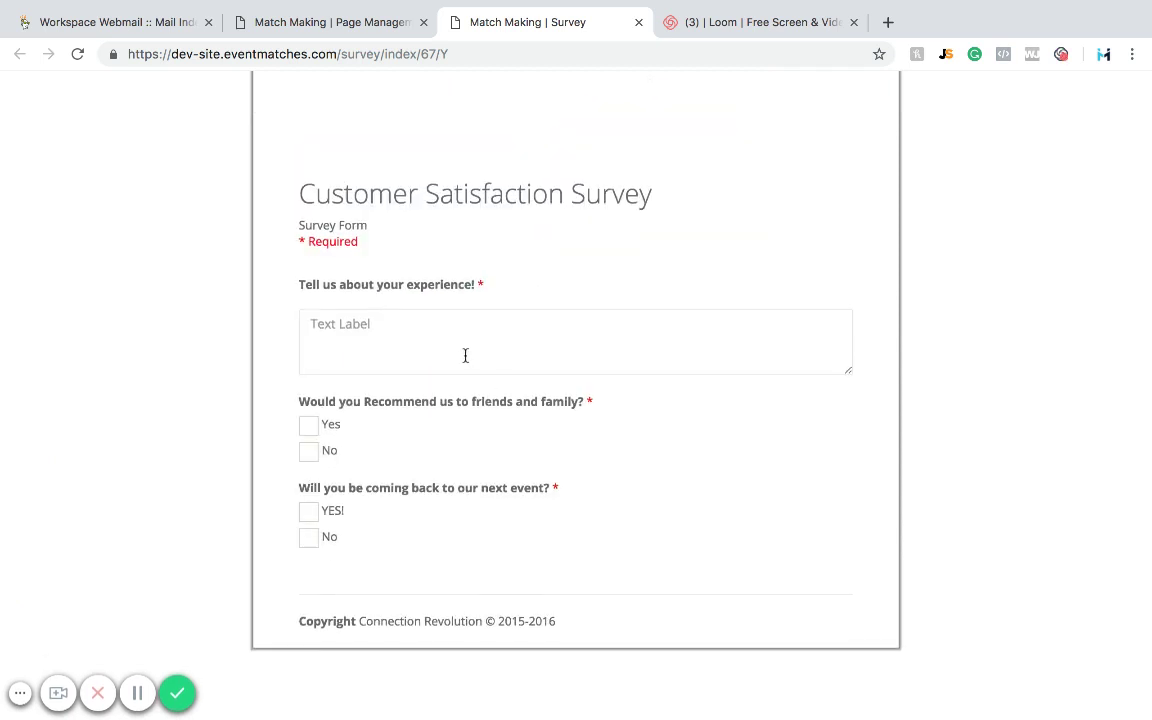
Fill in the previewed survey with "It was great!" as the experience, "Yes" for recommending and "YES!" for coming back
{"action": "left_click", "coordinate": [422, 336]}
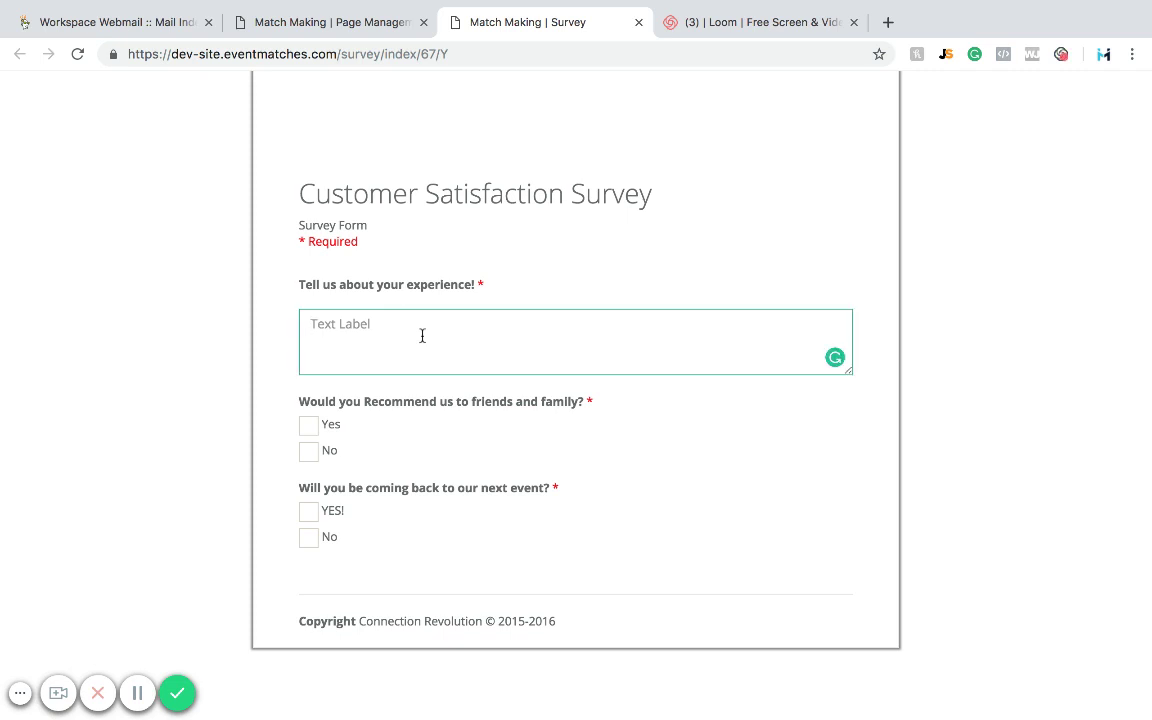
{"action": "type", "text": "It was great!"}
{"action": "left_click", "coordinate": [309, 425]}
{"action": "left_click", "coordinate": [308, 511]}
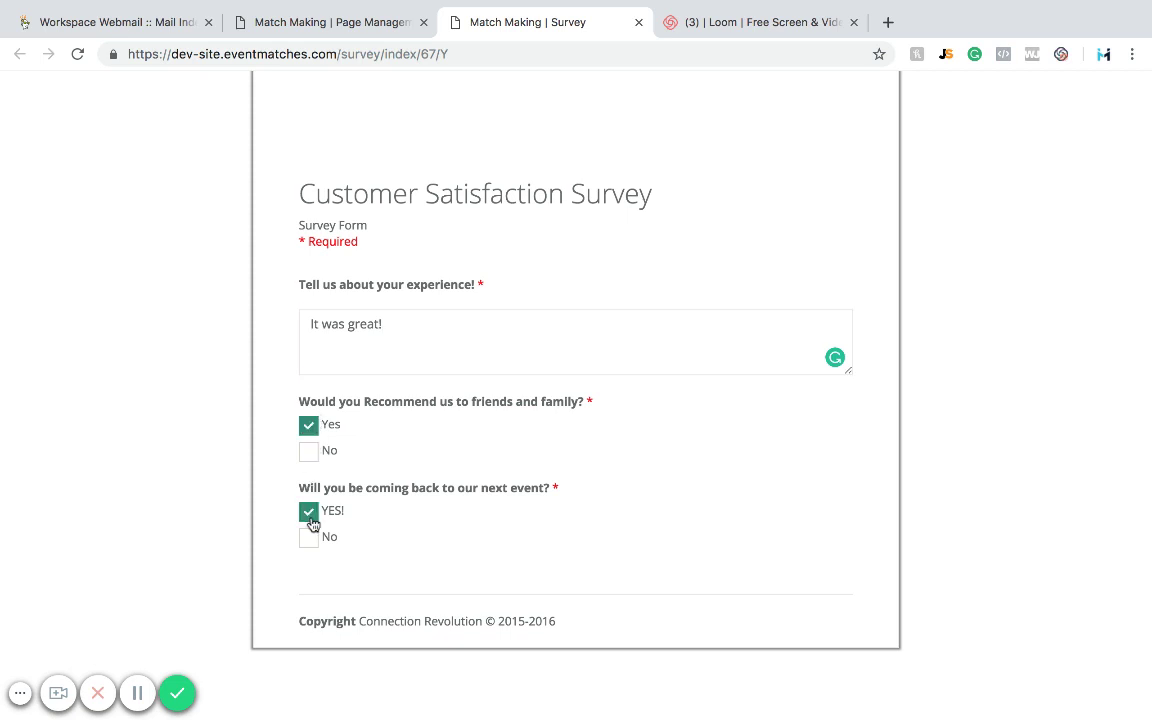
{"action": "scroll", "coordinate": [563, 517], "scroll_direction": "up", "scroll_amount": 5}
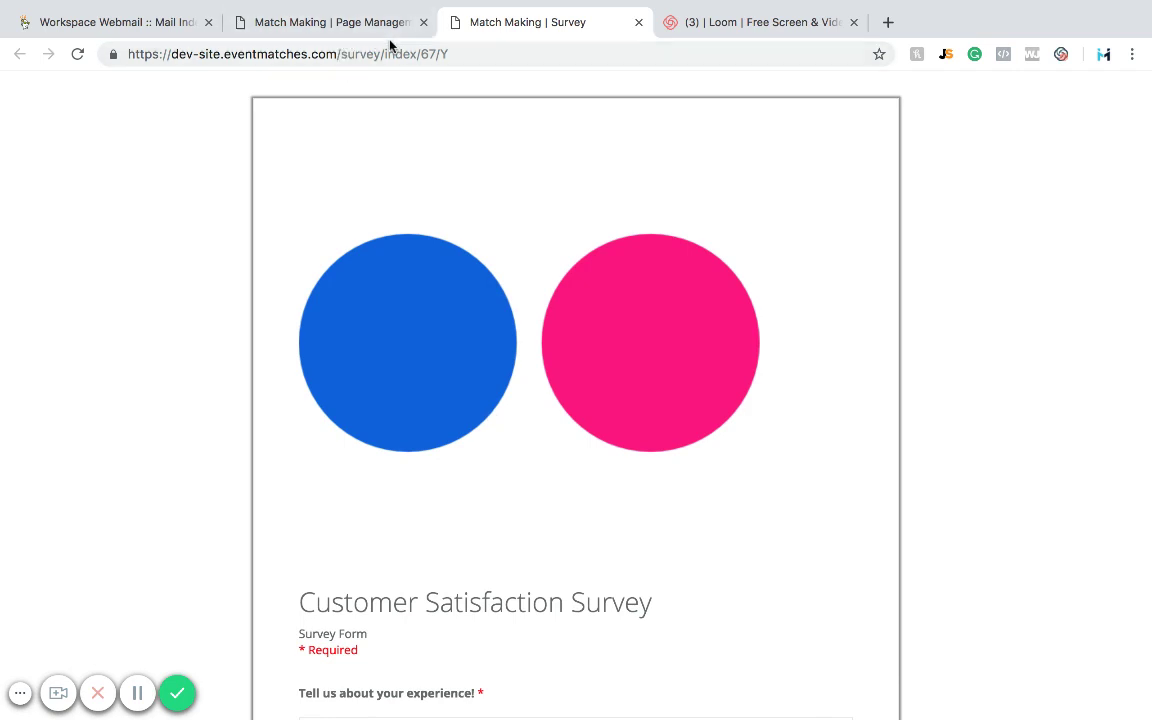
Return to the survey list and open the invitation page of the first Customer Satisfaction Survey
{"action": "left_click", "coordinate": [283, 19]}
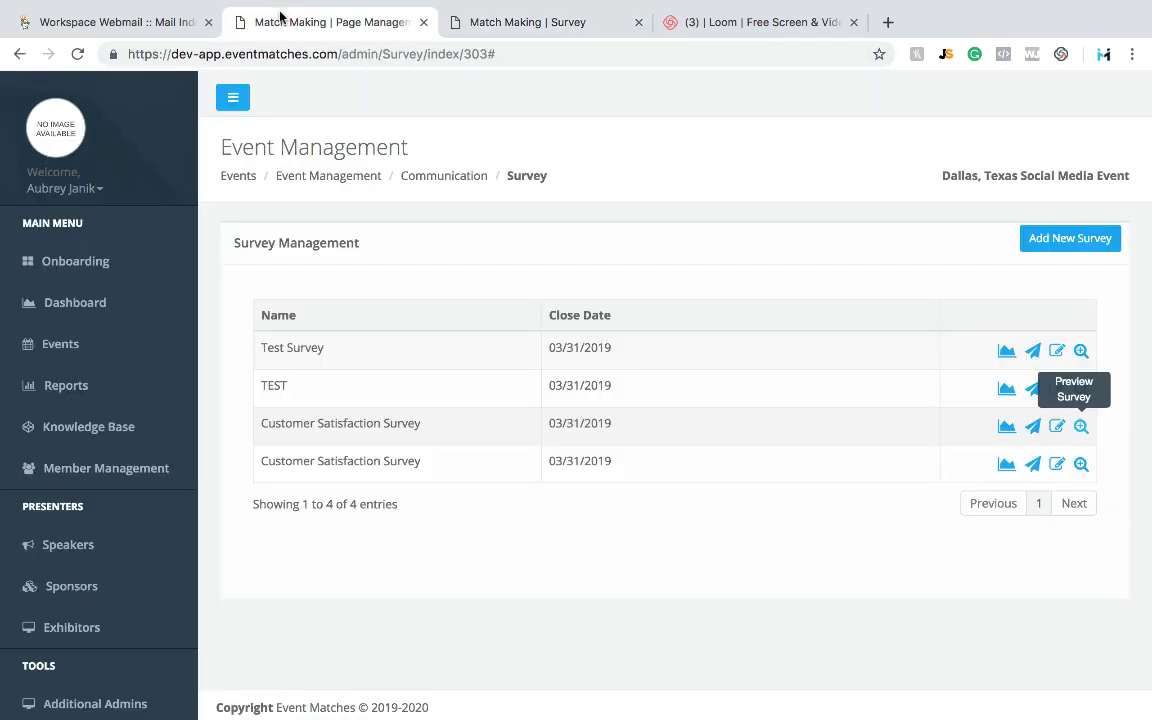
{"action": "left_click", "coordinate": [1038, 427]}
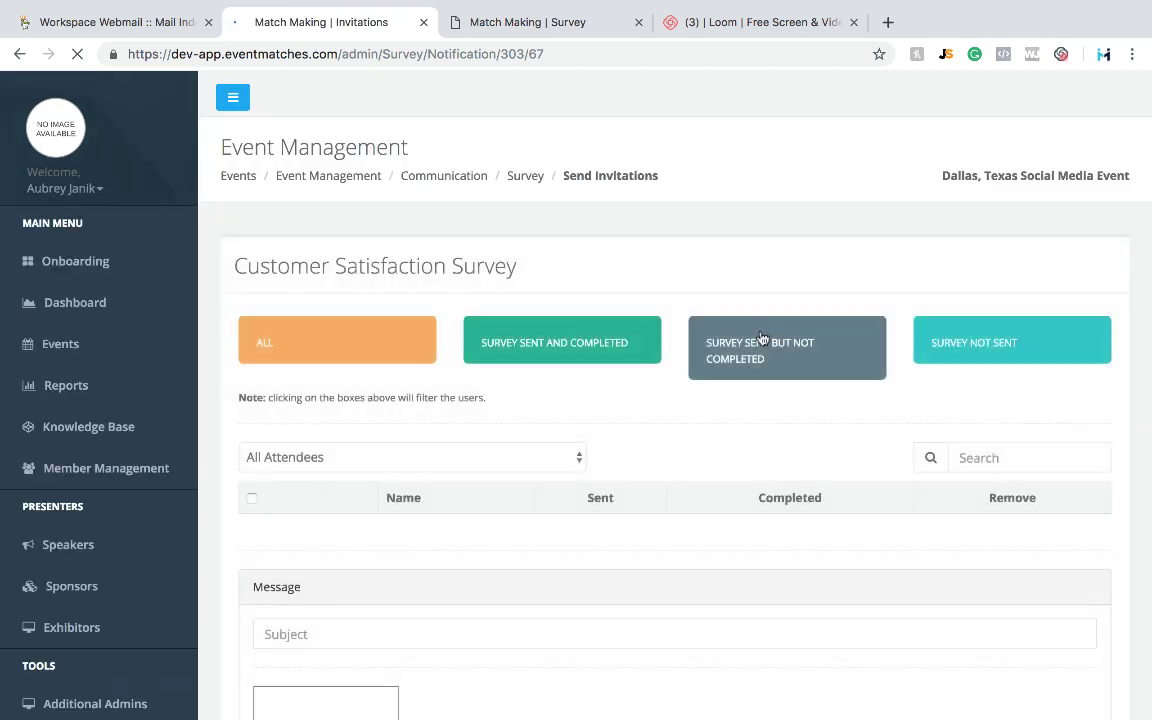
{"action": "scroll", "coordinate": [762, 338], "scroll_direction": "down", "scroll_amount": 2}
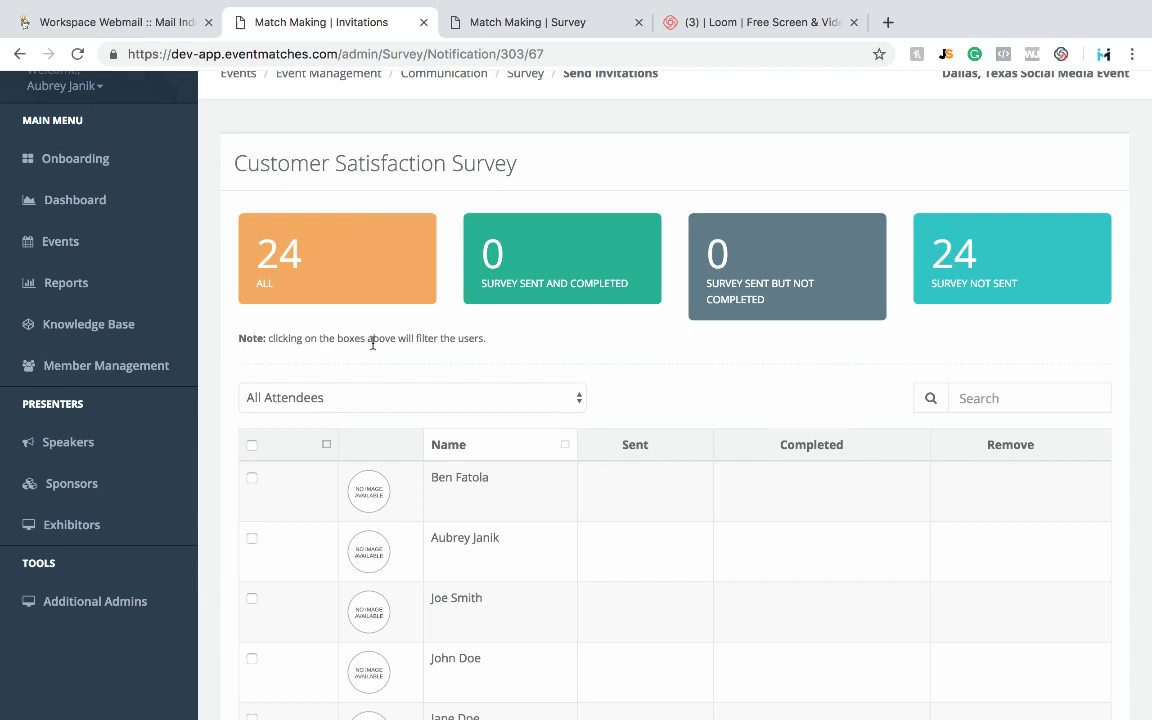
{"action": "scroll", "coordinate": [372, 343], "scroll_direction": "down", "scroll_amount": 1}
{"action": "scroll", "coordinate": [491, 316], "scroll_direction": "down", "scroll_amount": 1}
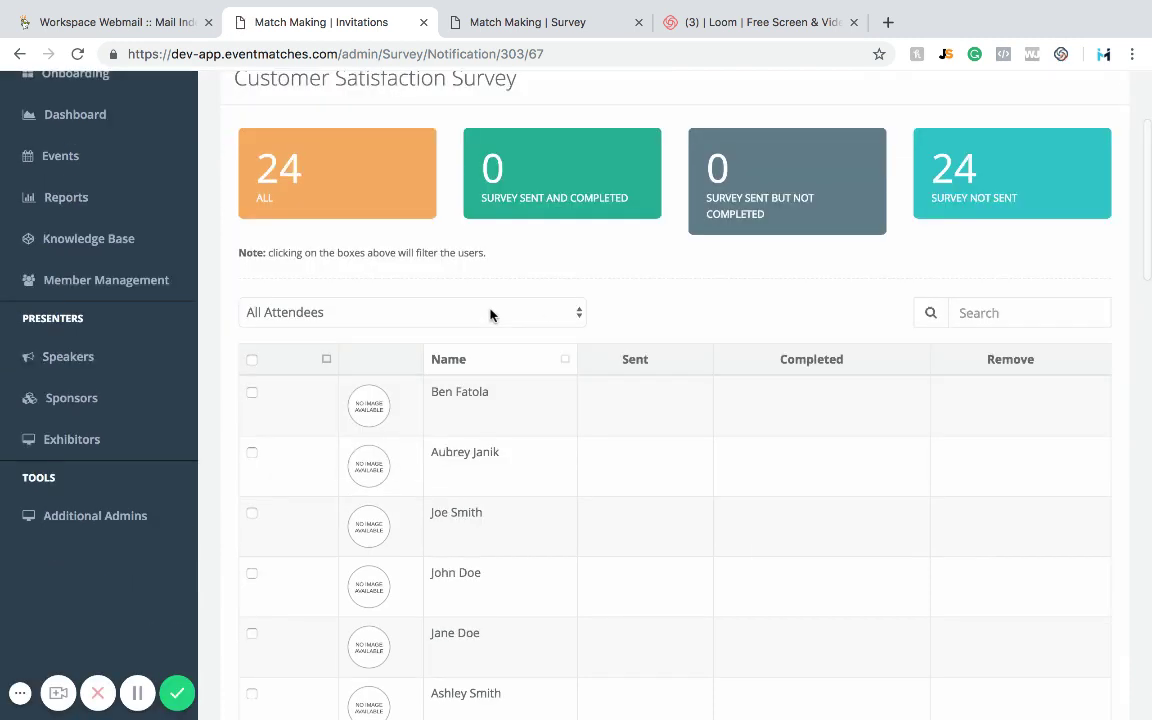
{"action": "scroll", "coordinate": [490, 315], "scroll_direction": "down", "scroll_amount": 1}
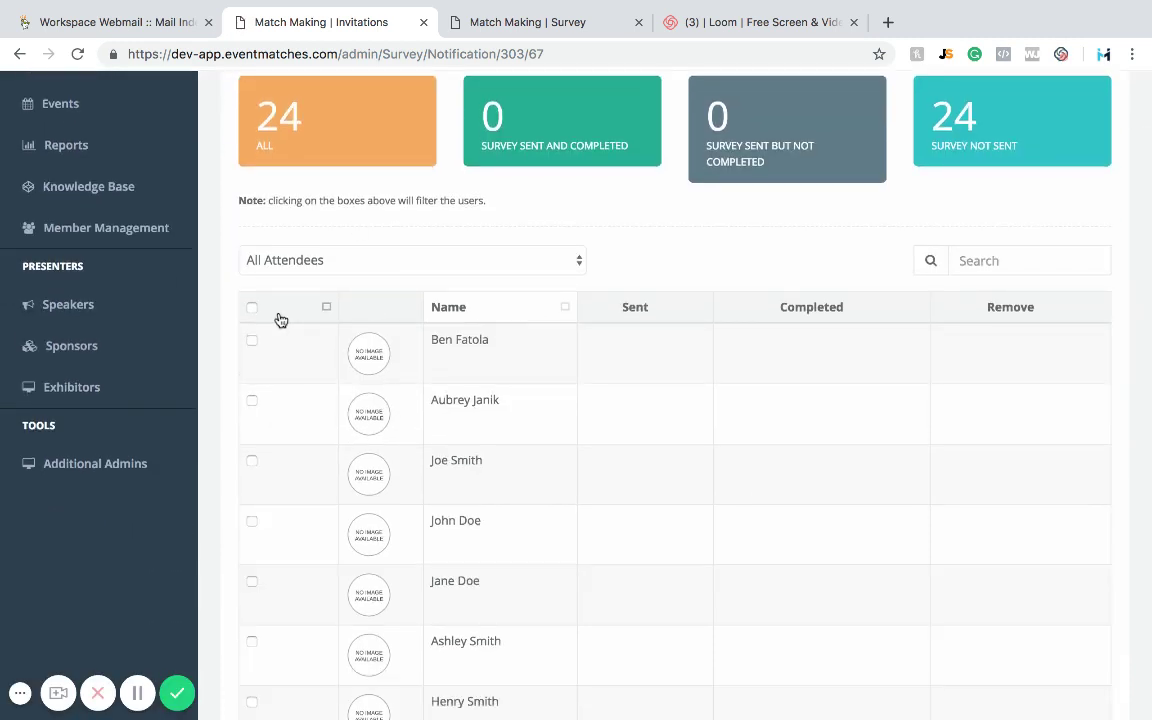
{"action": "scroll", "coordinate": [277, 318], "scroll_direction": "down", "scroll_amount": 1}
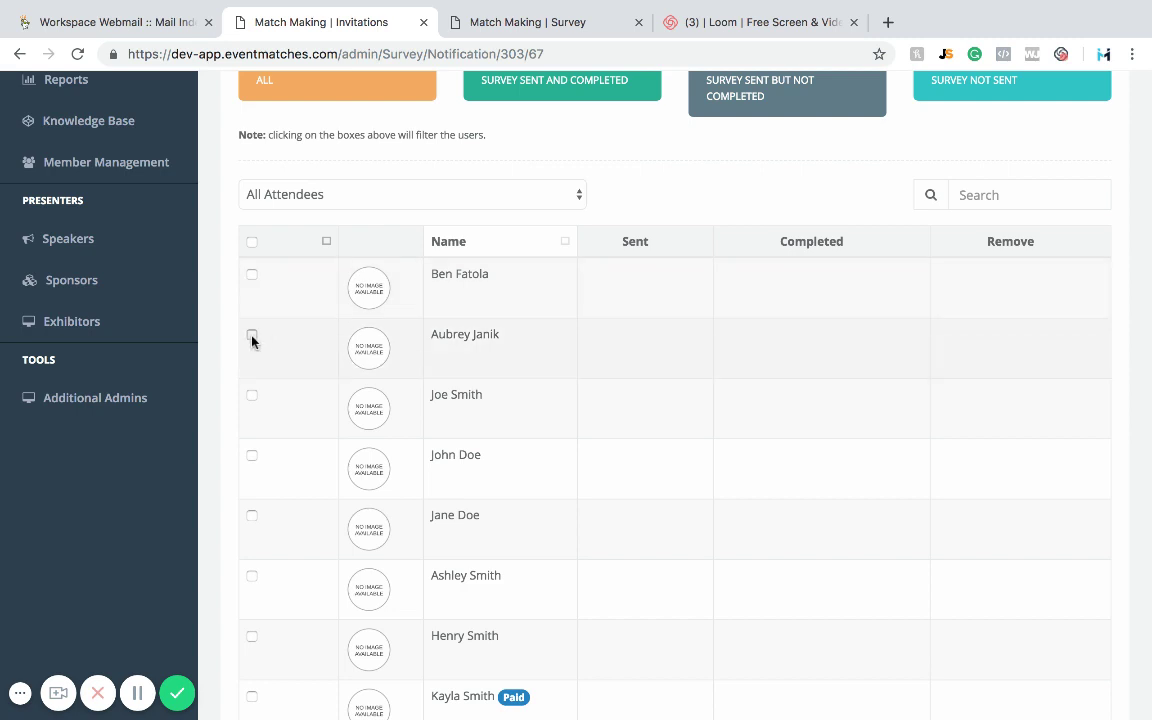
Select the attendees in the second, third, fourth, sixth and seventh rows as survey recipients
{"action": "left_click", "coordinate": [252, 338]}
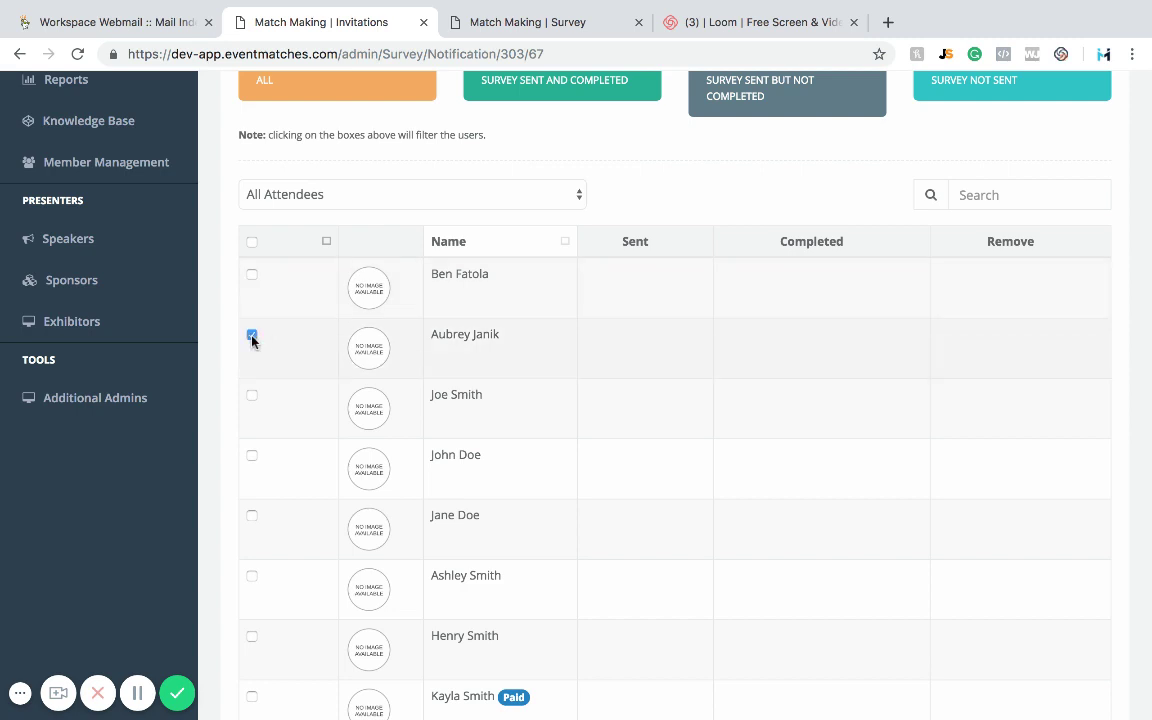
{"action": "left_click", "coordinate": [253, 396]}
{"action": "scroll", "coordinate": [254, 400], "scroll_direction": "down", "scroll_amount": 1}
{"action": "left_click", "coordinate": [252, 428]}
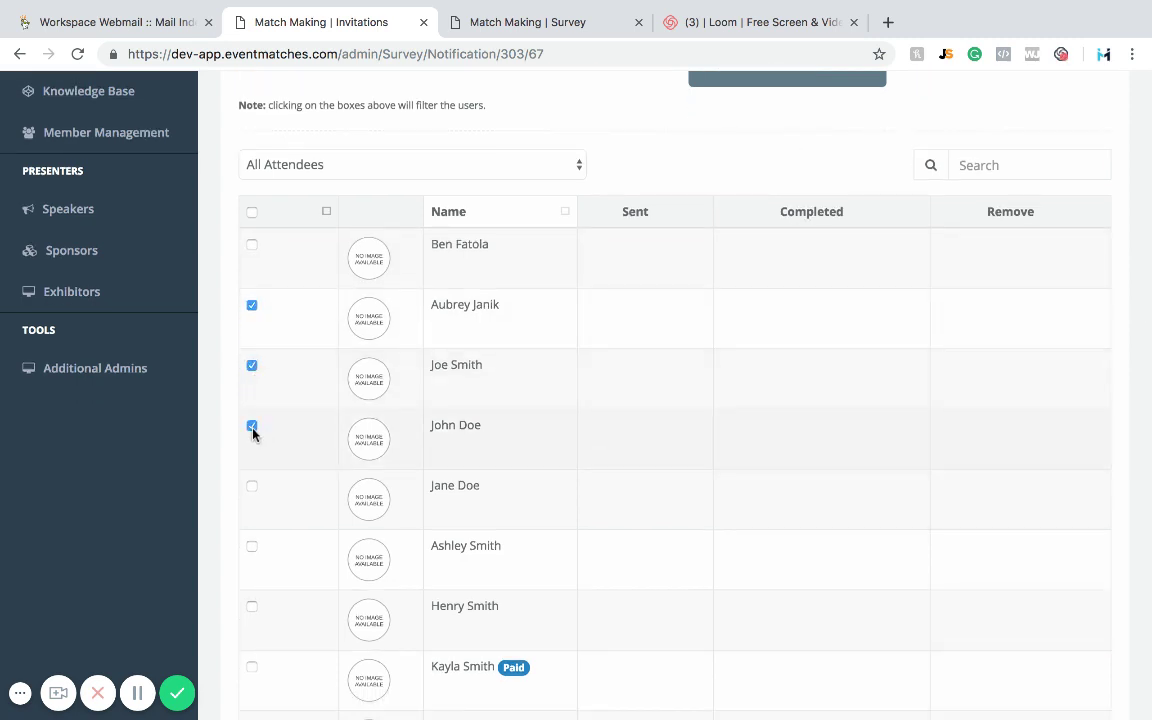
{"action": "scroll", "coordinate": [252, 433], "scroll_direction": "down", "scroll_amount": 5}
{"action": "left_click", "coordinate": [251, 363]}
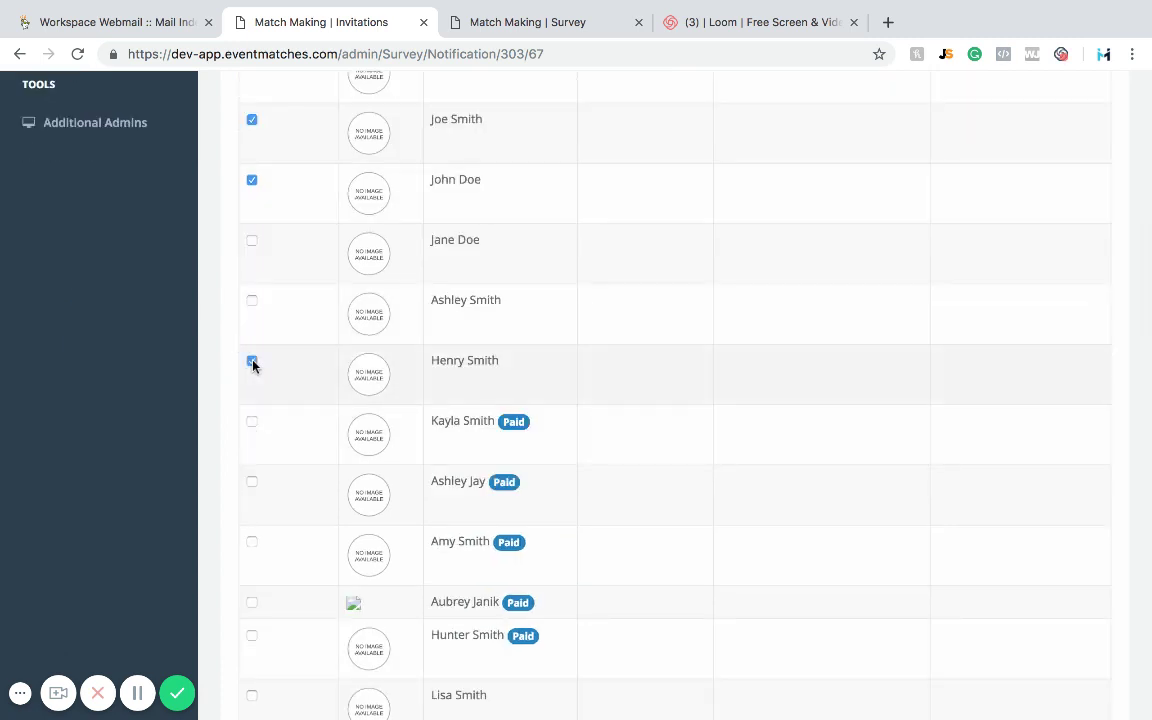
Enter "Please tell us about your experience!" as the subject of the invitation message
{"action": "scroll", "coordinate": [531, 340], "scroll_direction": "down", "scroll_amount": 20}
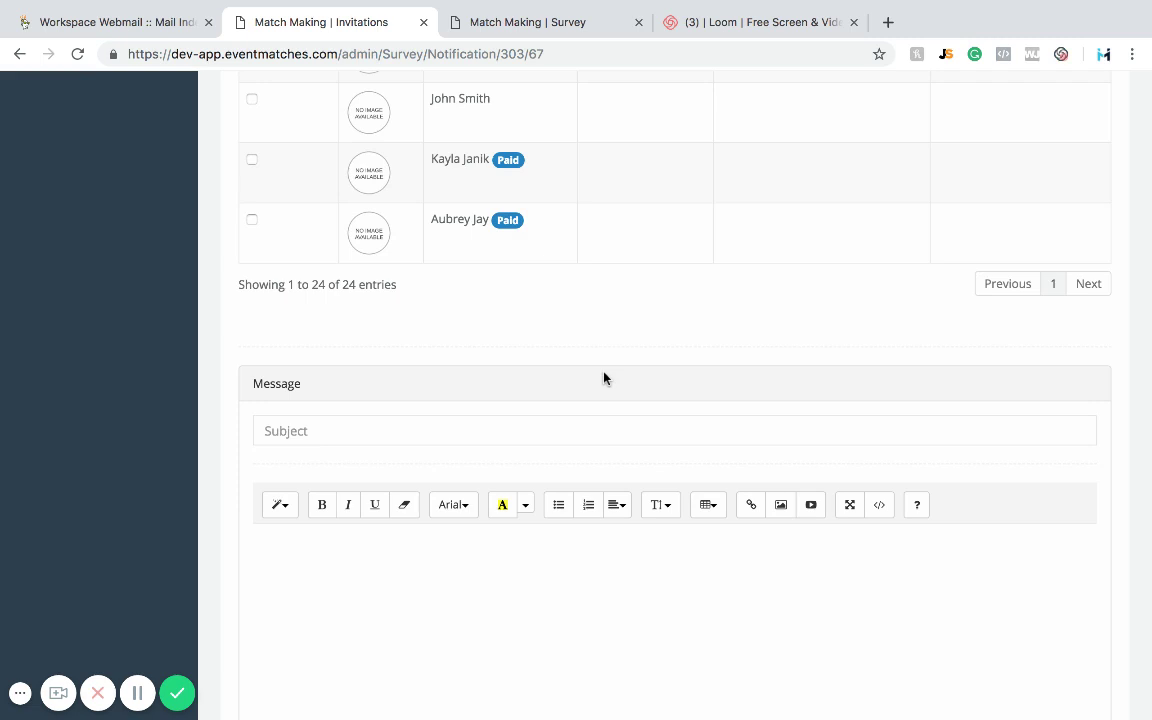
{"action": "scroll", "coordinate": [604, 378], "scroll_direction": "down", "scroll_amount": 4}
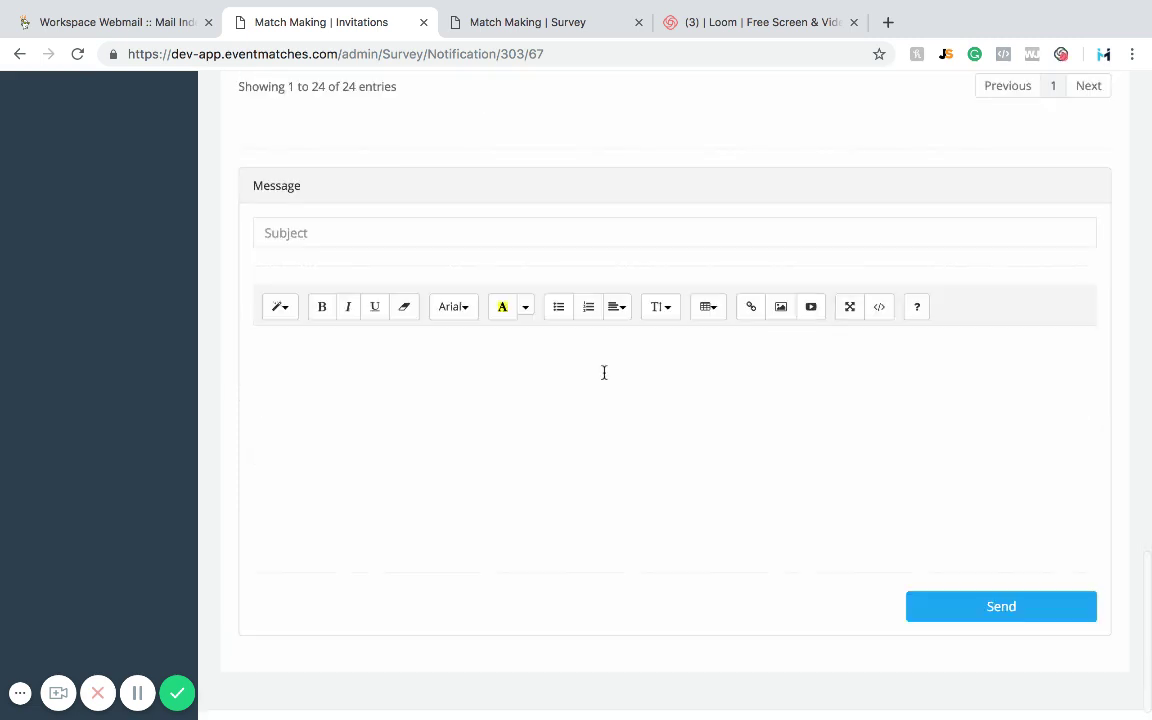
{"action": "left_click", "coordinate": [463, 244]}
{"action": "type", "text": "Please tel"}
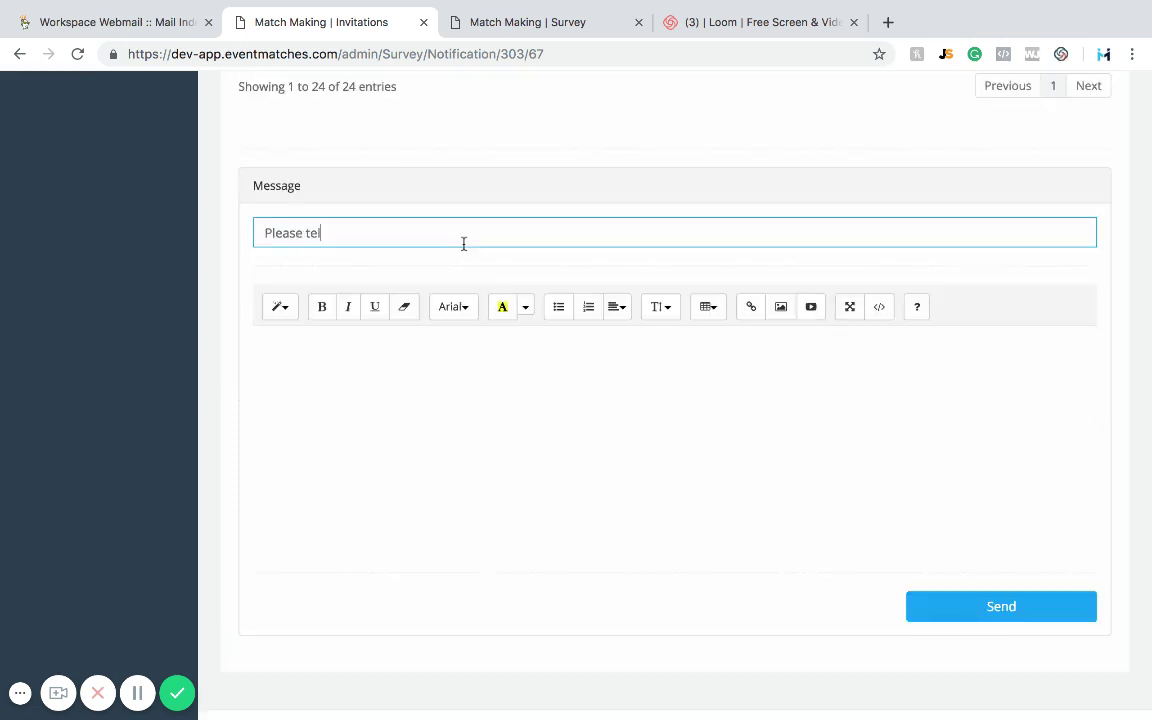
{"action": "type", "text": "l us about your experience!"}
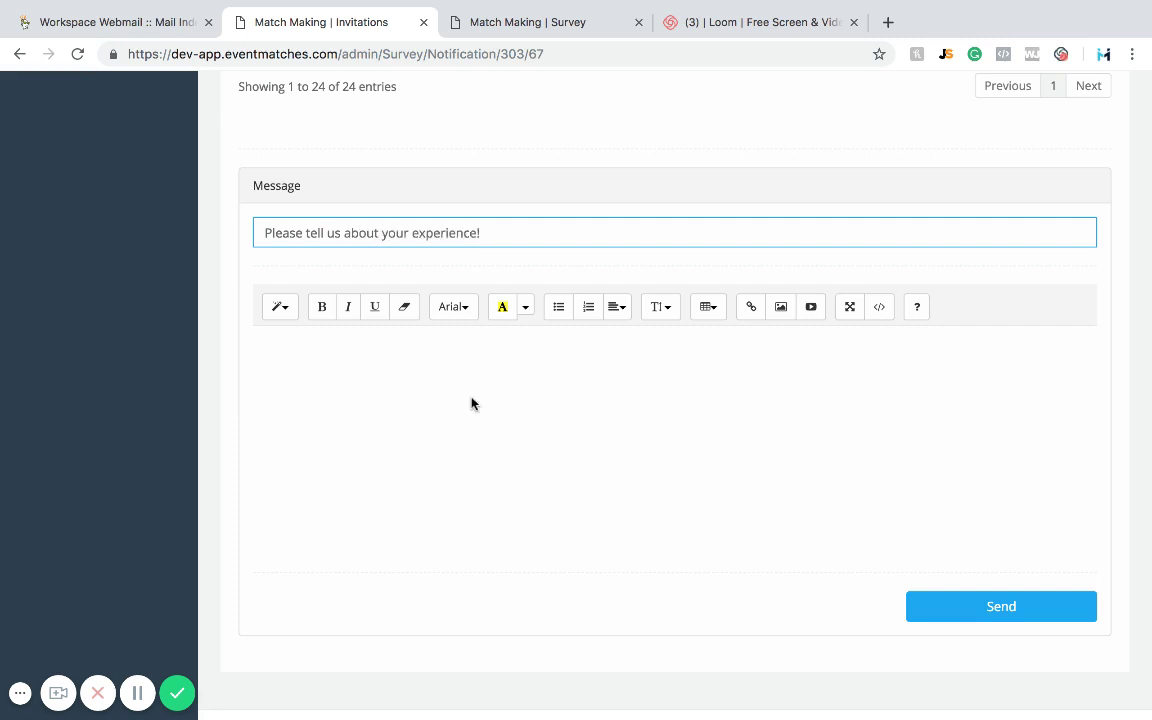
Write the message "We would love to hear from you, please fill out the attached survey!" and send it to the selected attendees
{"action": "left_click", "coordinate": [424, 356]}
{"action": "scroll", "coordinate": [424, 356], "scroll_direction": "down", "scroll_amount": 1}
{"action": "left_click", "coordinate": [386, 337]}
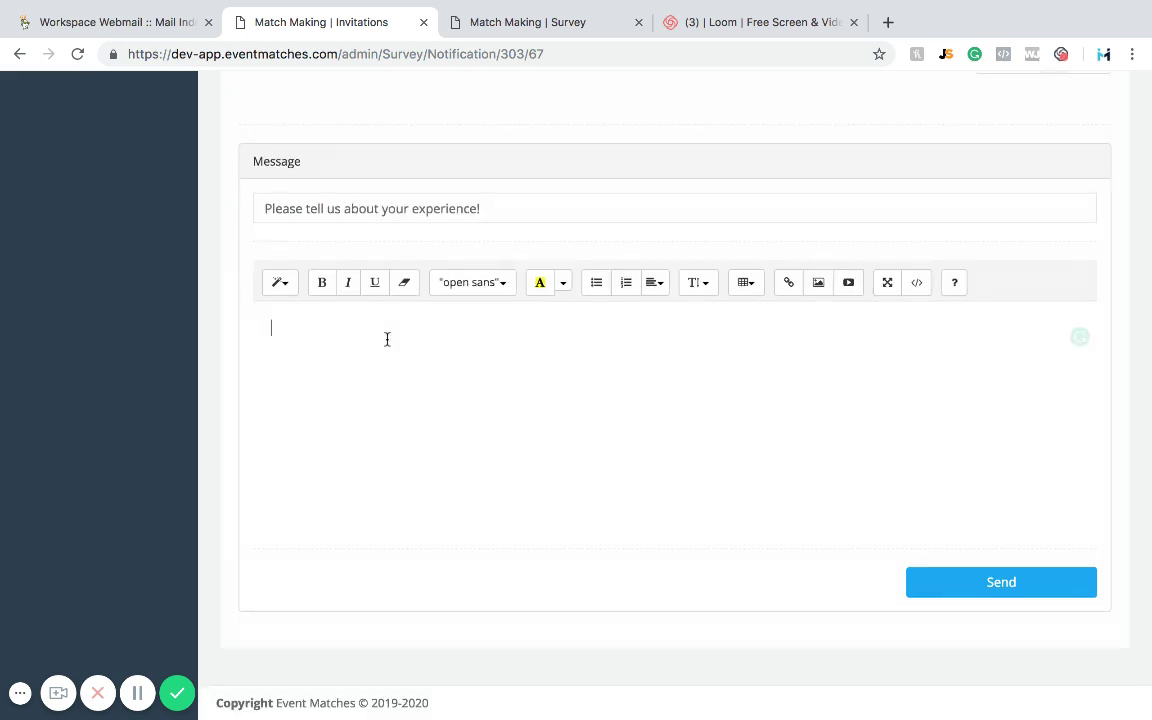
{"action": "type", "text": "We would love to h"}
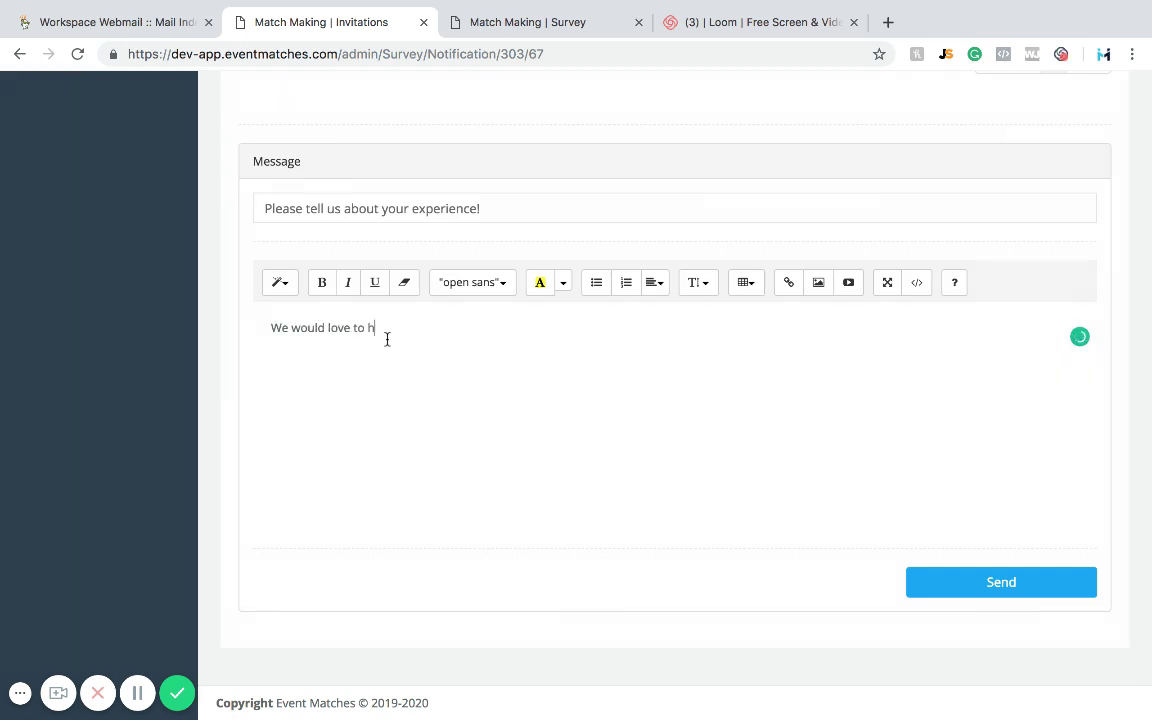
{"action": "type", "text": "ear from you, please fill out the attached survey!"}
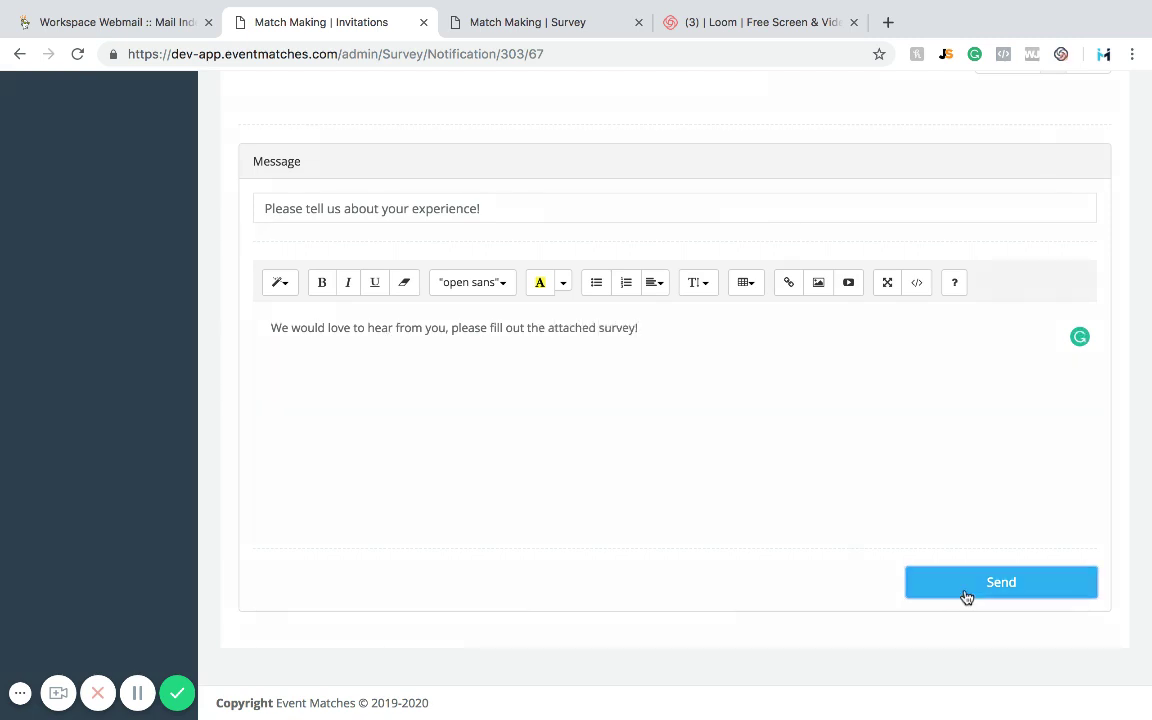
{"action": "left_click", "coordinate": [966, 596]}
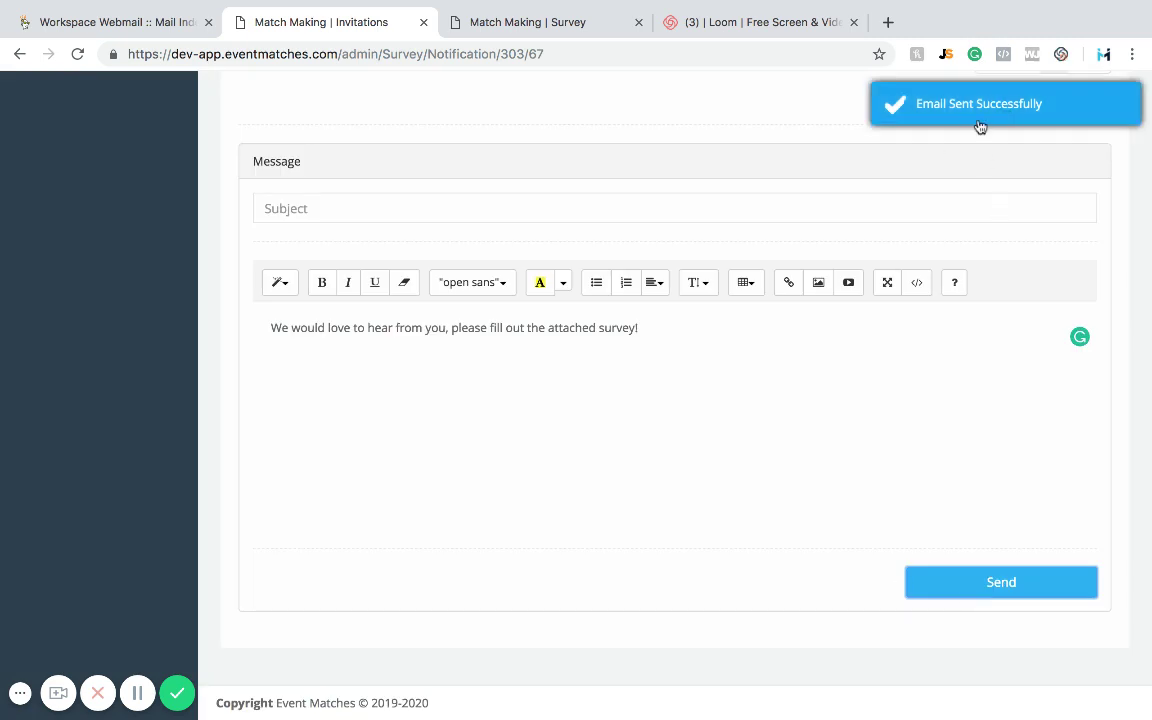
Check the attendees' Sent marks and the survey status counts, and return to the survey list
{"action": "scroll", "coordinate": [869, 335], "scroll_direction": "up", "scroll_amount": 1}
{"action": "scroll", "coordinate": [869, 337], "scroll_direction": "up", "scroll_amount": 10}
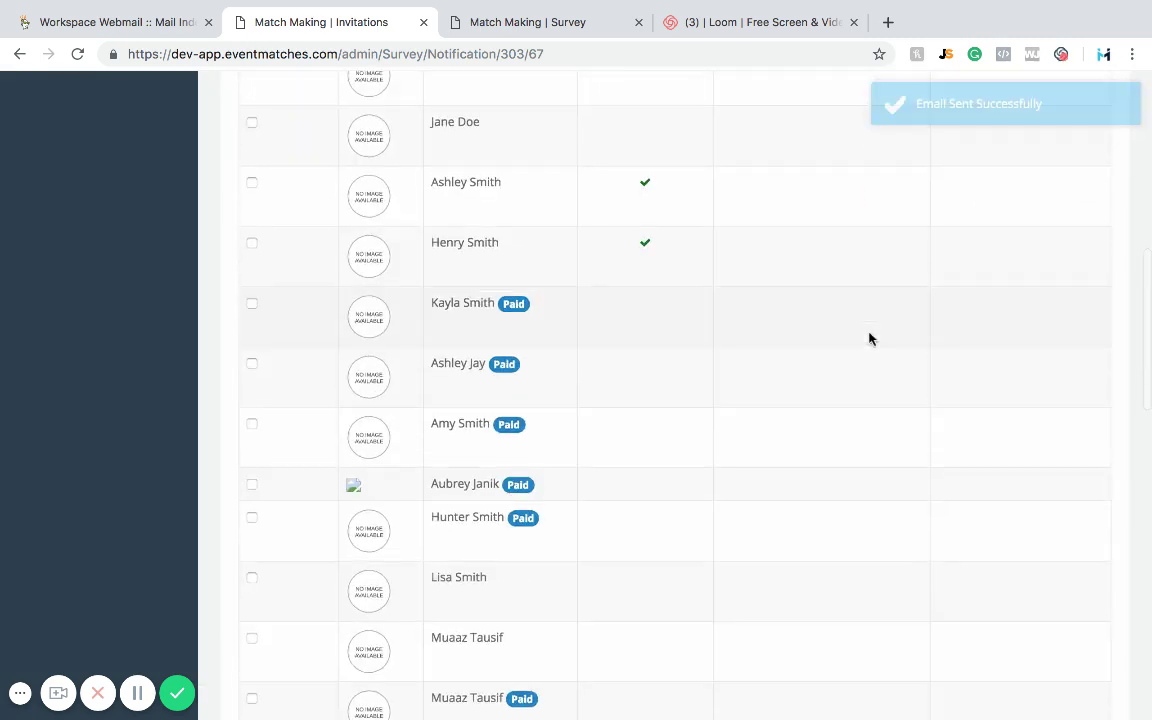
{"action": "scroll", "coordinate": [869, 337], "scroll_direction": "up", "scroll_amount": 10}
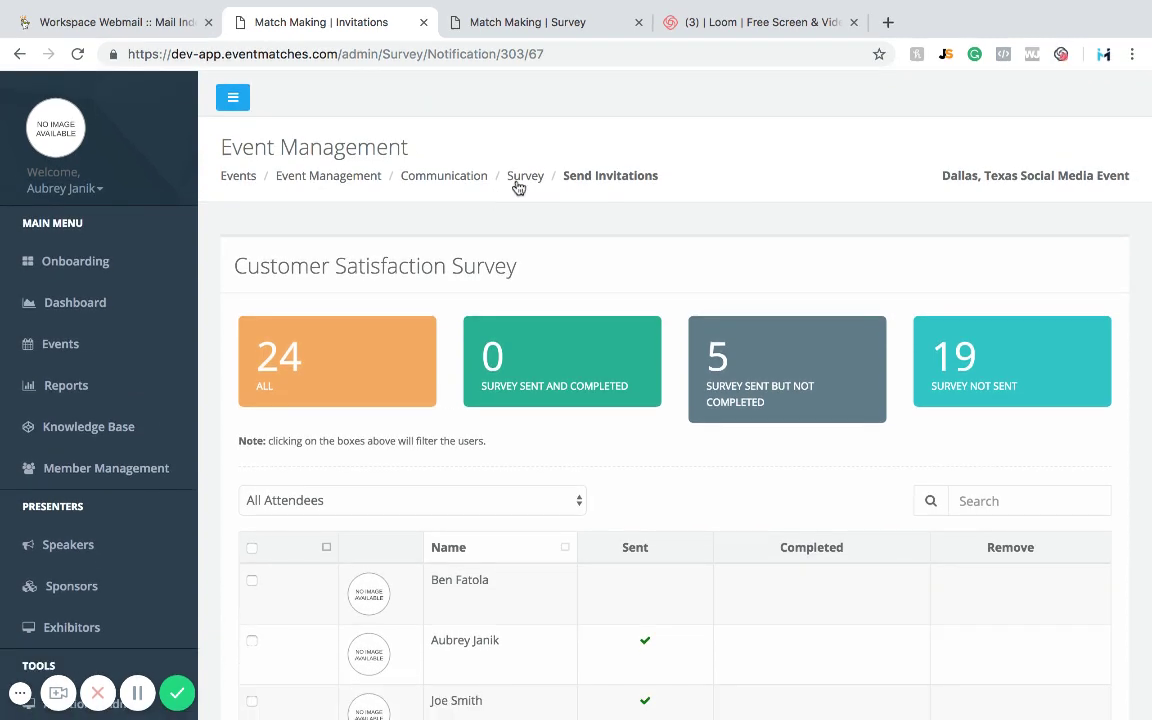
{"action": "left_click", "coordinate": [518, 186]}
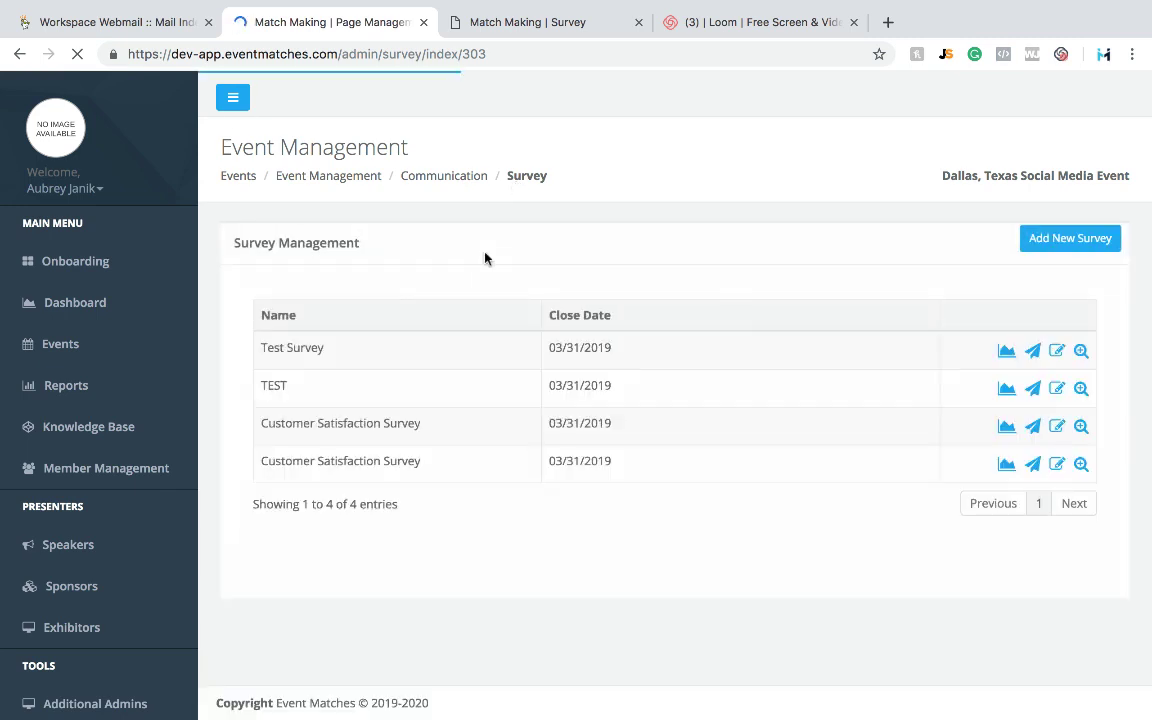
View the first Customer Satisfaction Survey's invitation page again and its analytics report, returning to the survey list after each
{"action": "left_click", "coordinate": [1032, 428]}
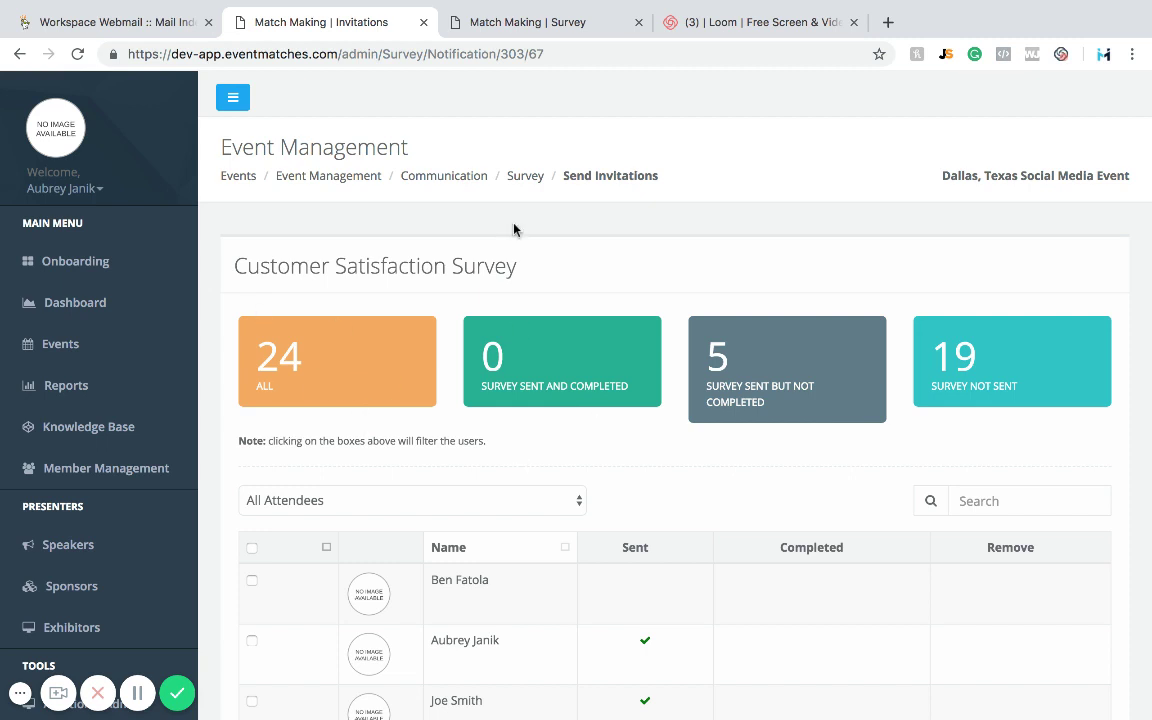
{"action": "left_click", "coordinate": [525, 180]}
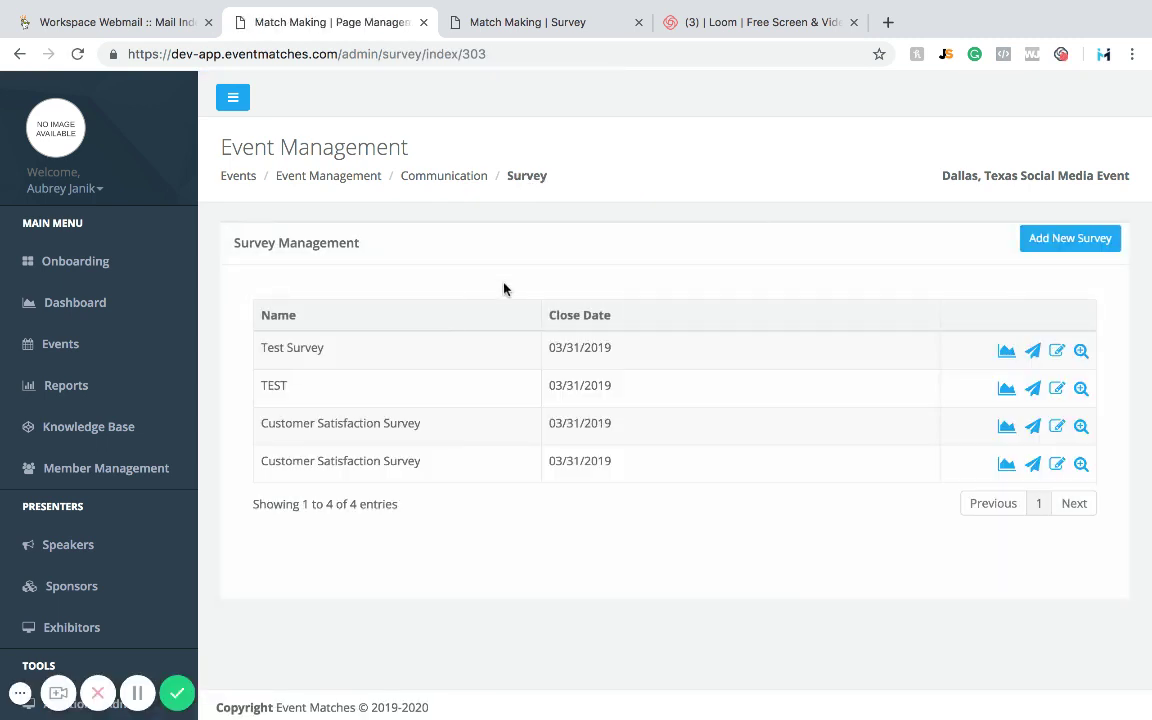
{"action": "left_click", "coordinate": [1007, 427]}
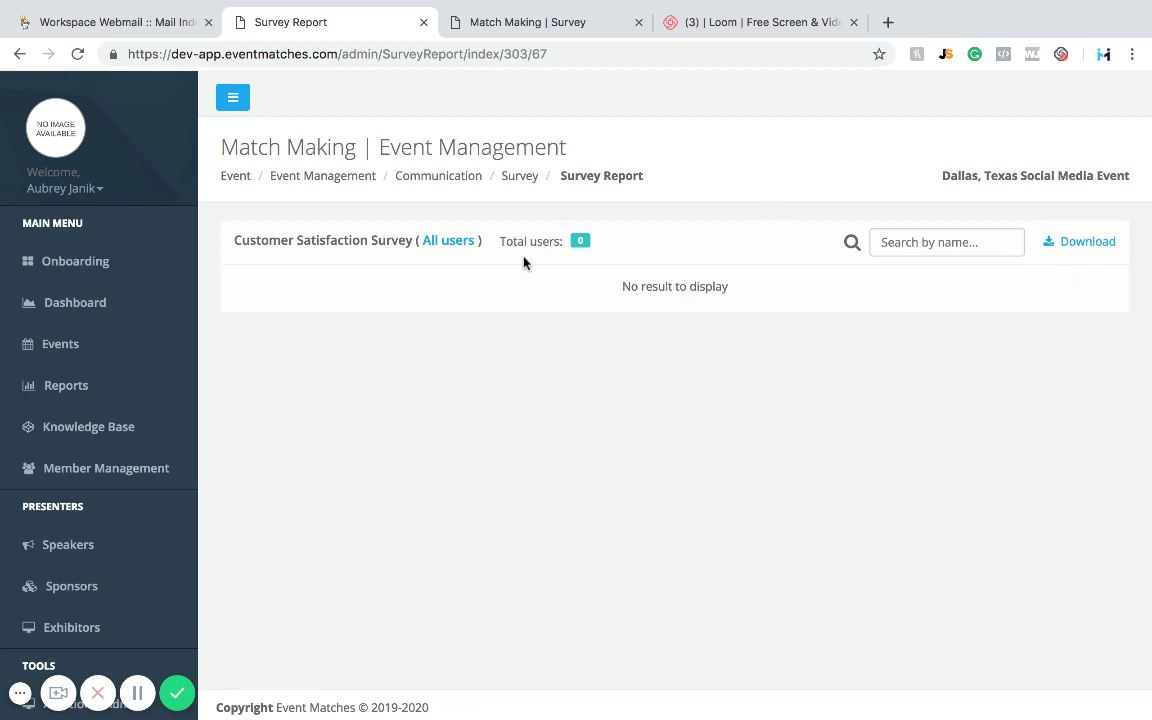
{"action": "left_click", "coordinate": [521, 183]}
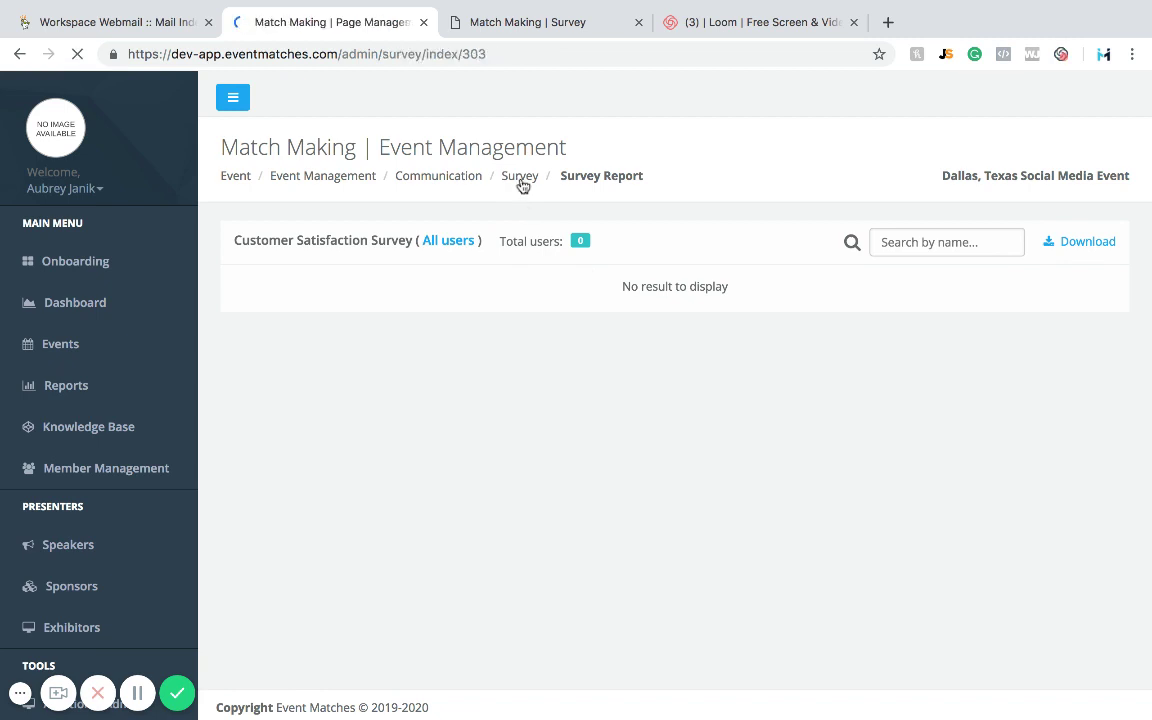